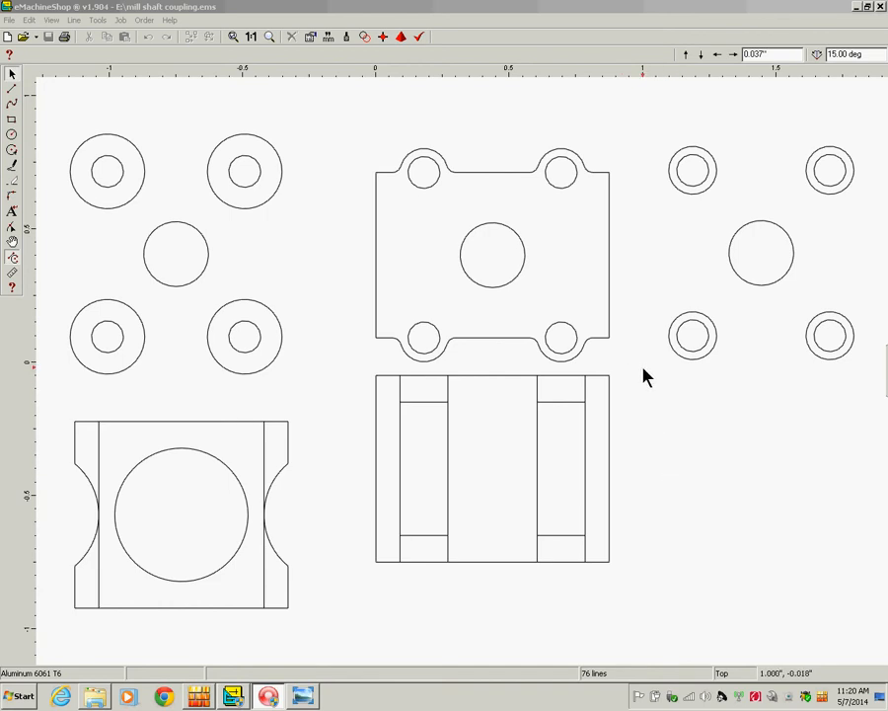
Box-select the front view and nudge it down until its top matches the left view.
drag(643, 370, 352, 600)
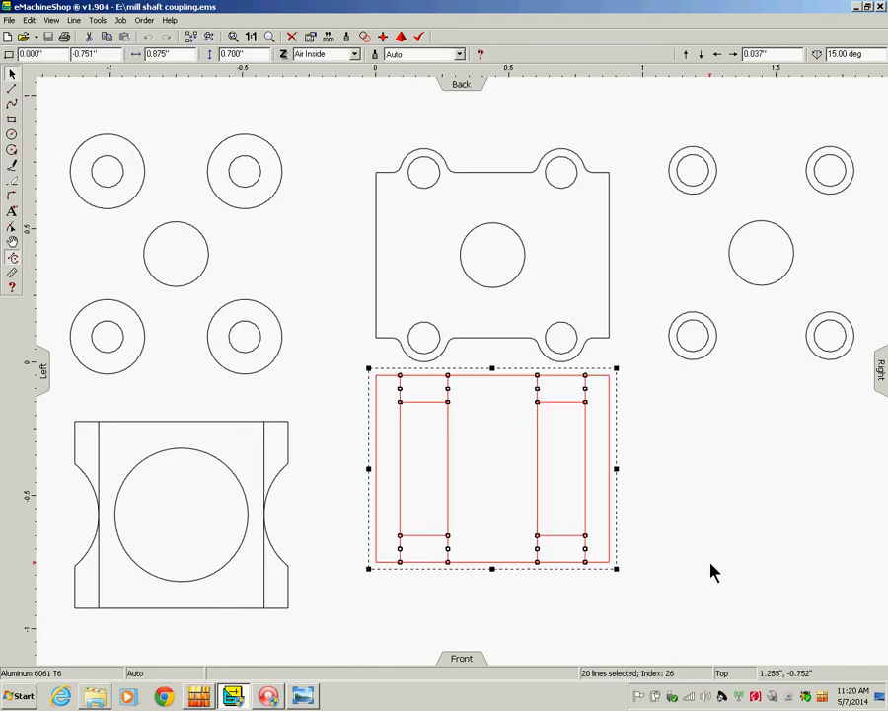
key(Down)
key(Down)
key(Down)
key(Down)
key(Down)
key(Down)
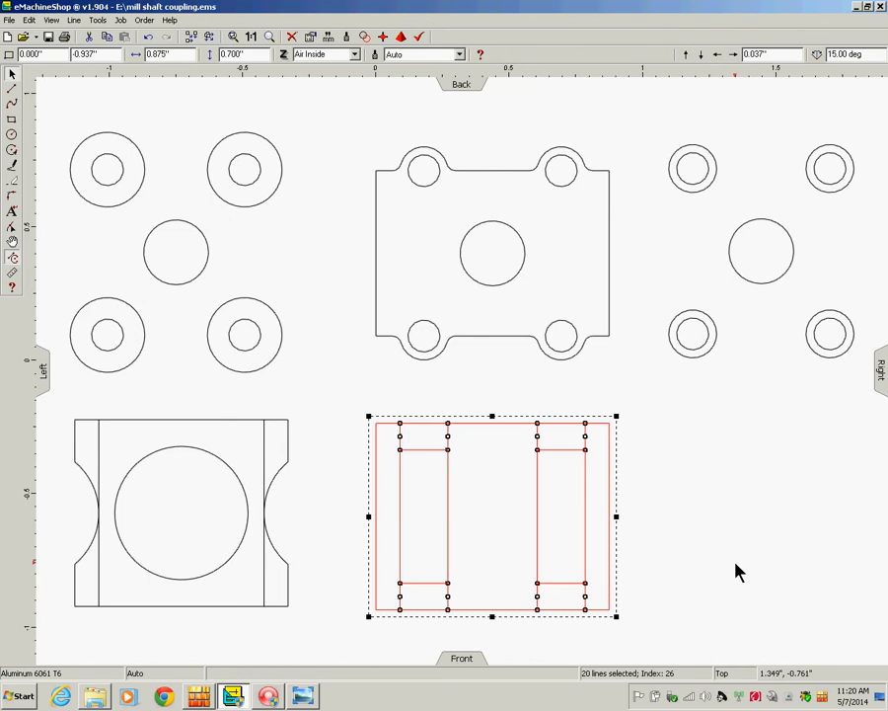
click(706, 504)
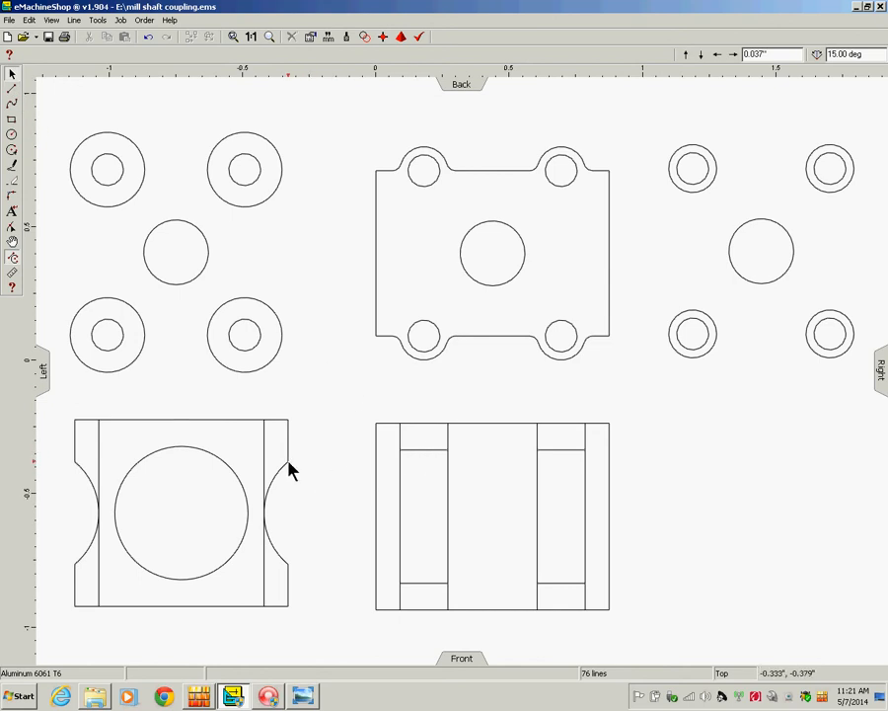
Draw a short horizontal line rightward from the left view's top-right corner.
click(11, 91)
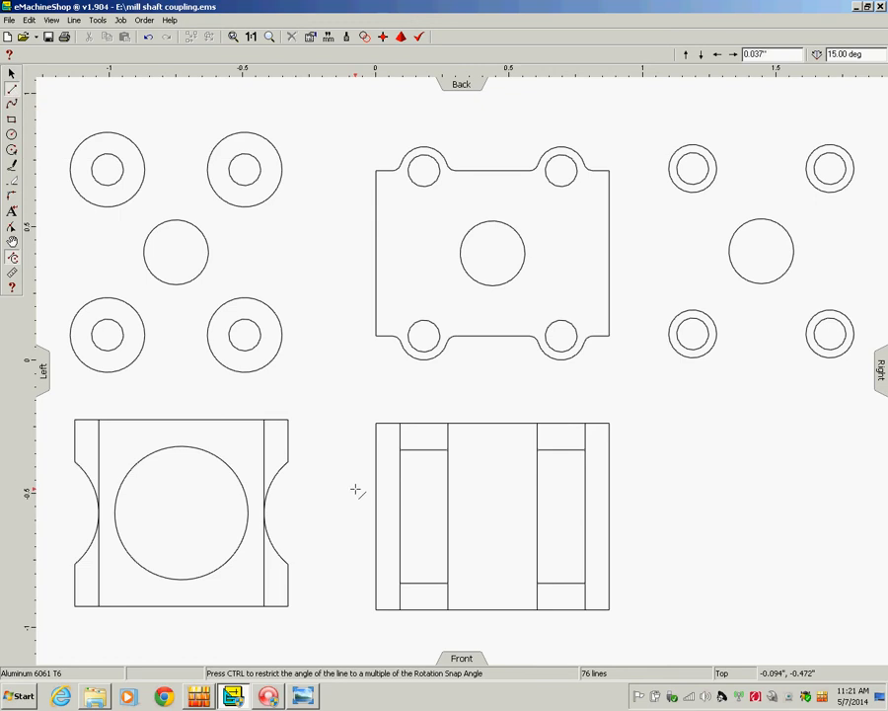
click(287, 460)
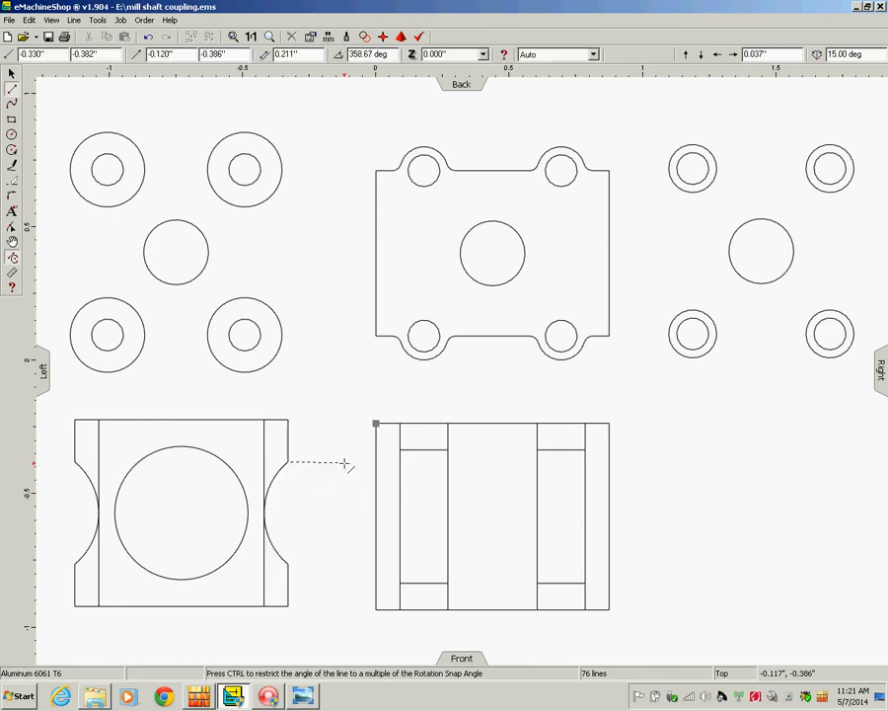
key(Escape)
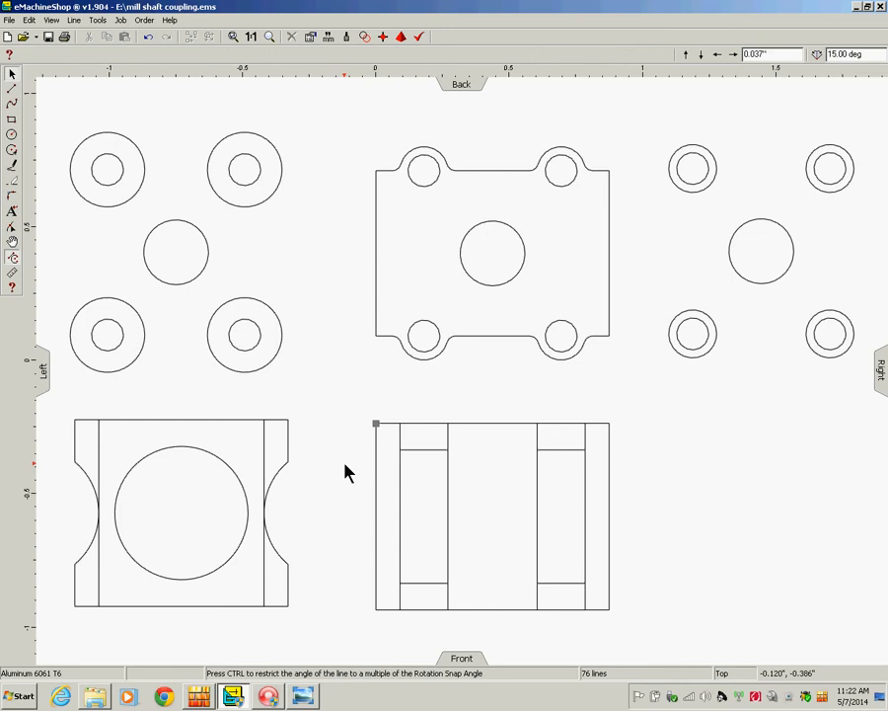
click(12, 89)
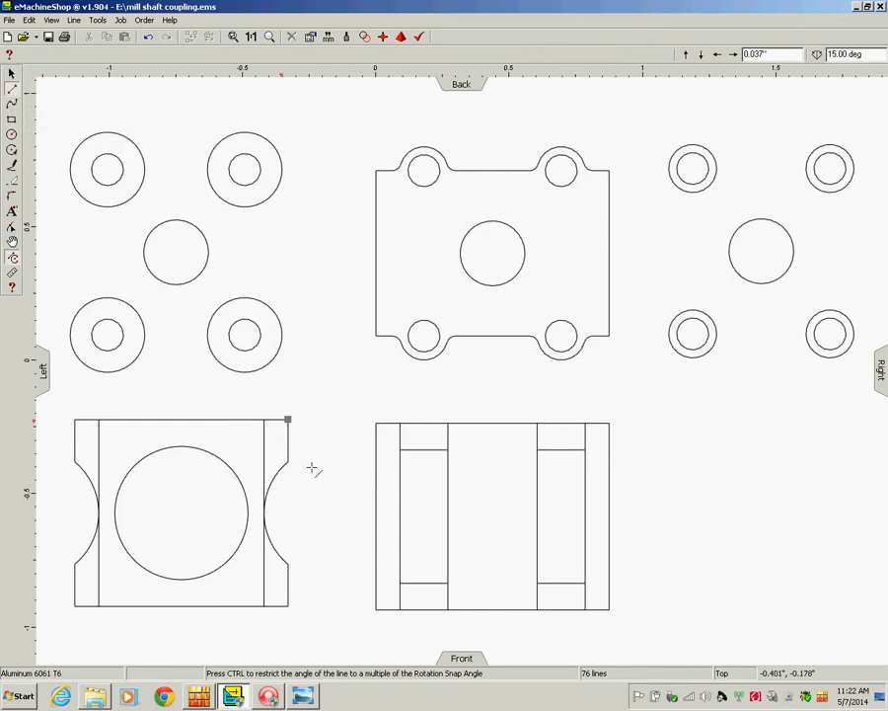
click(288, 420)
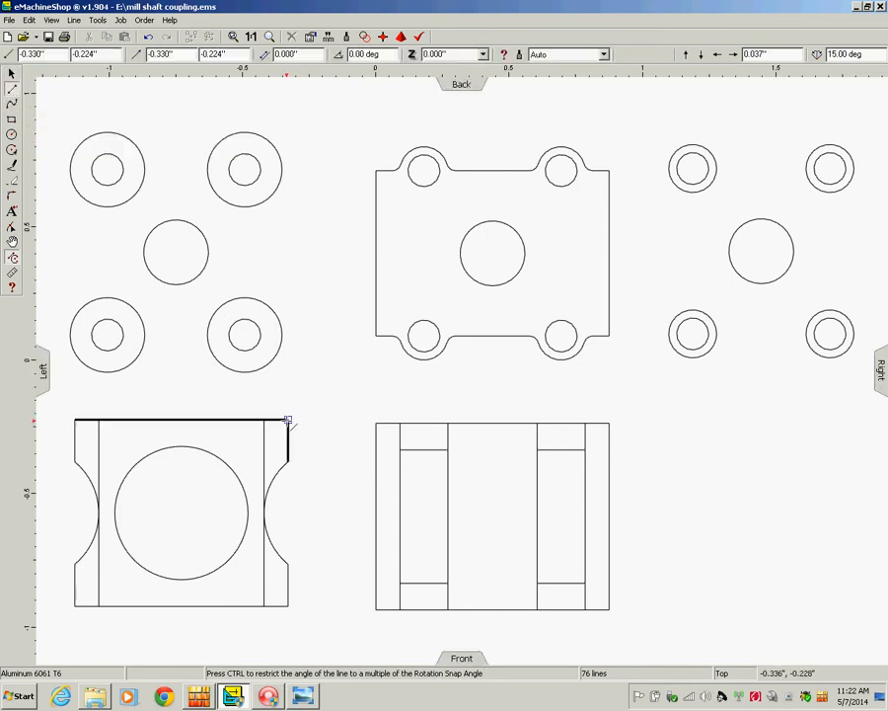
click(351, 420)
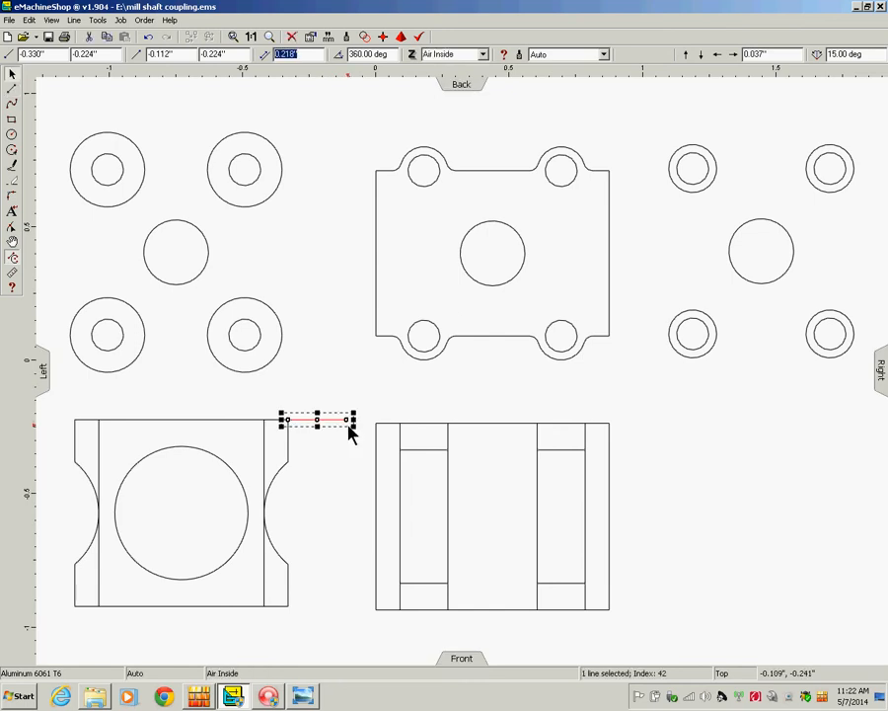
Group all front-view lines and slide the group left to snap against the new line.
click(502, 423)
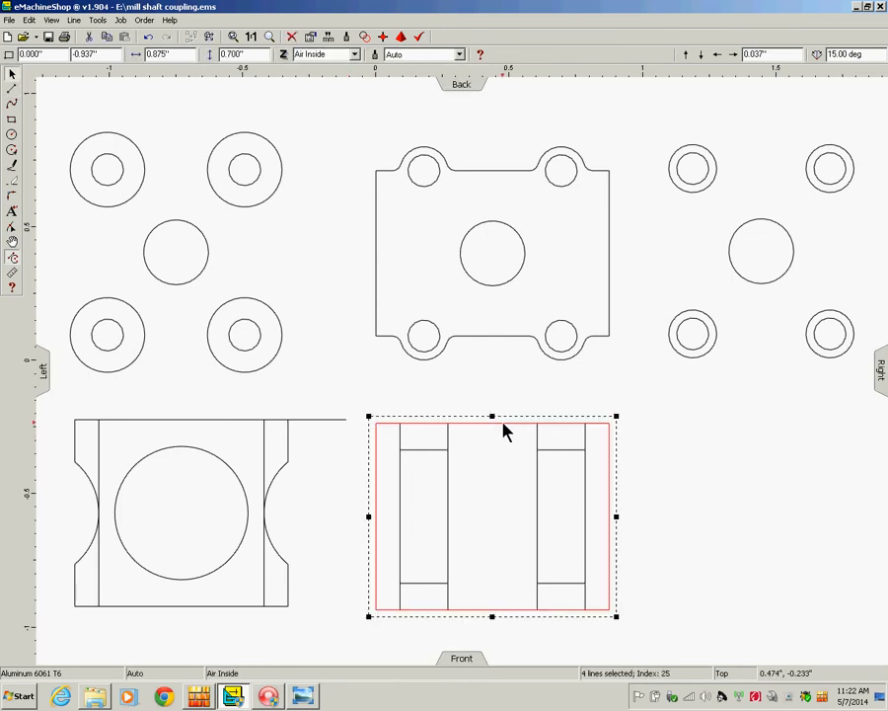
drag(364, 397, 626, 622)
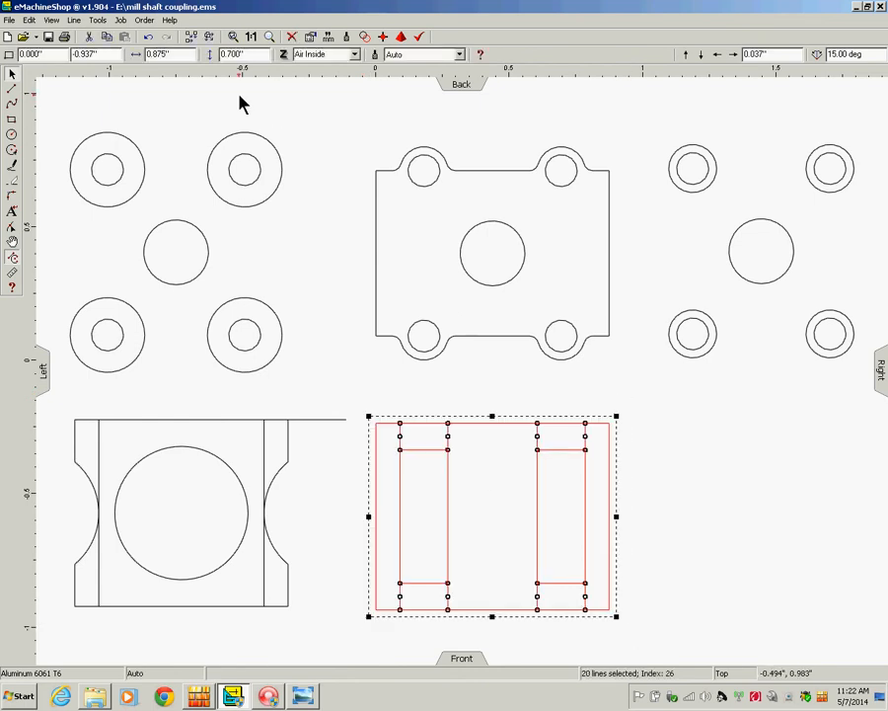
click(74, 20)
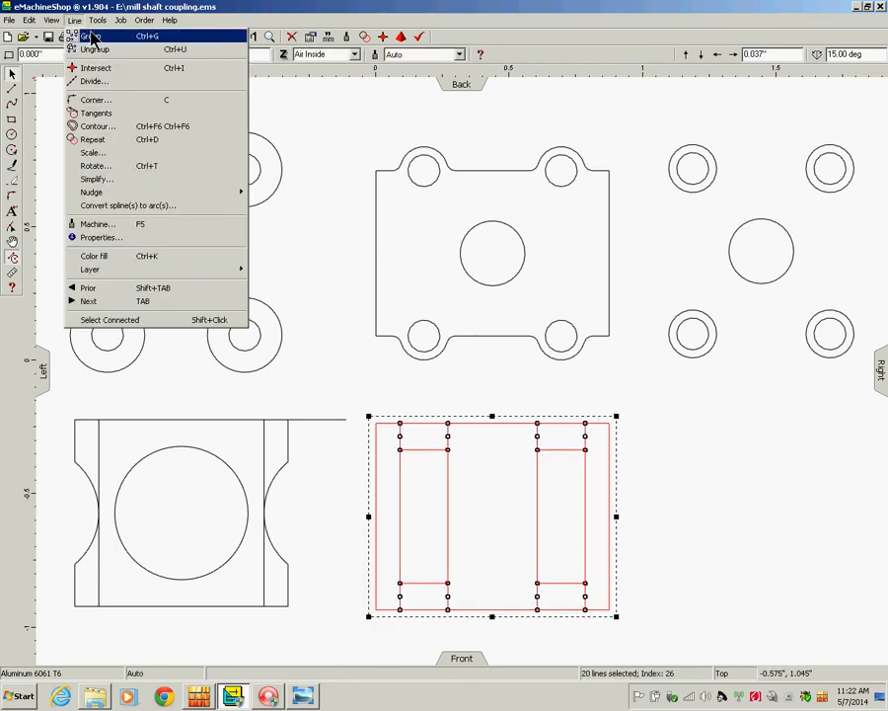
click(113, 36)
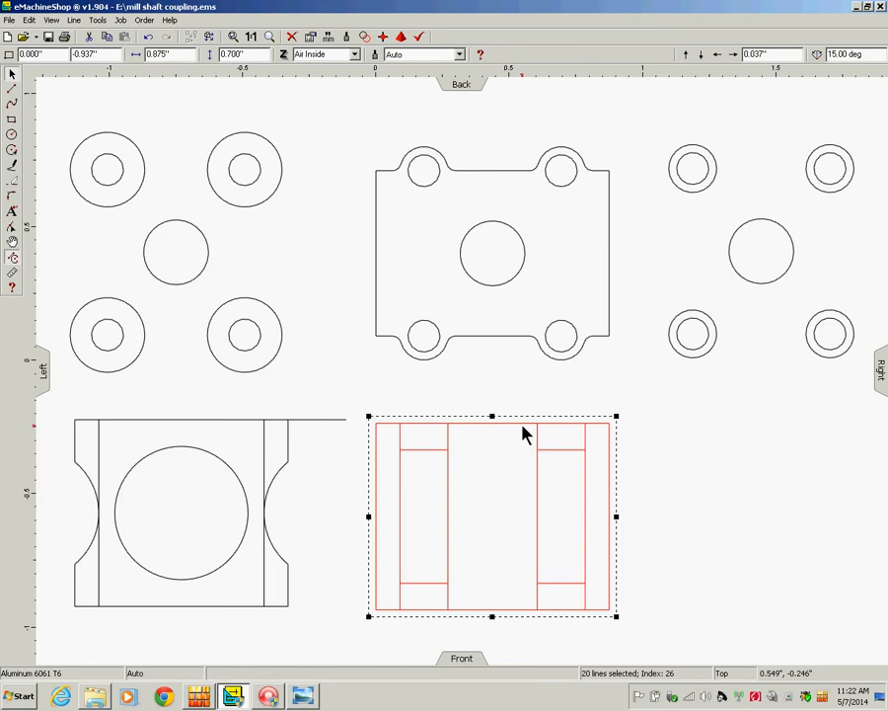
drag(515, 416, 487, 414)
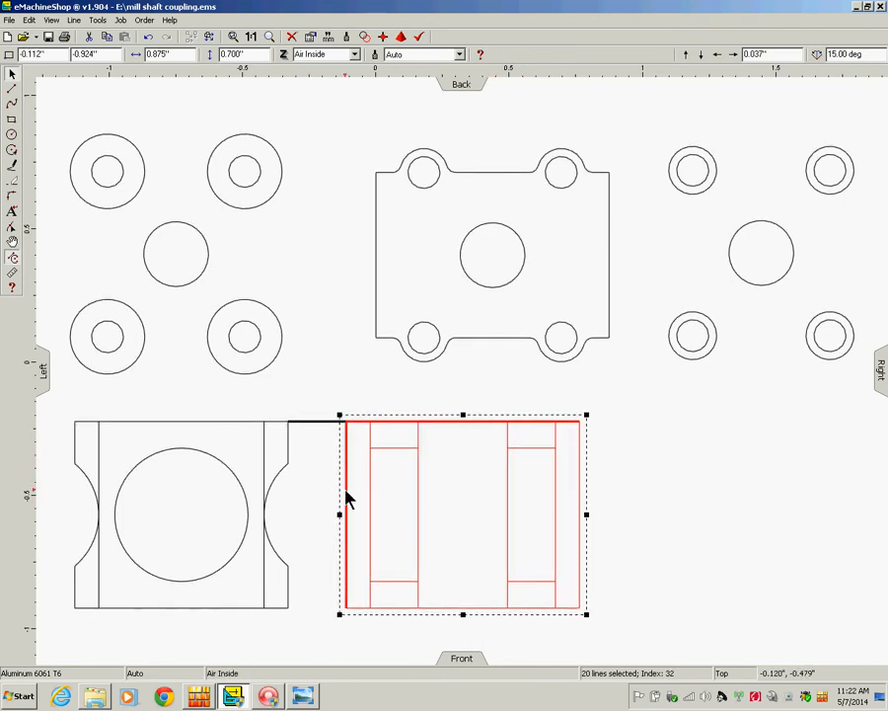
click(694, 495)
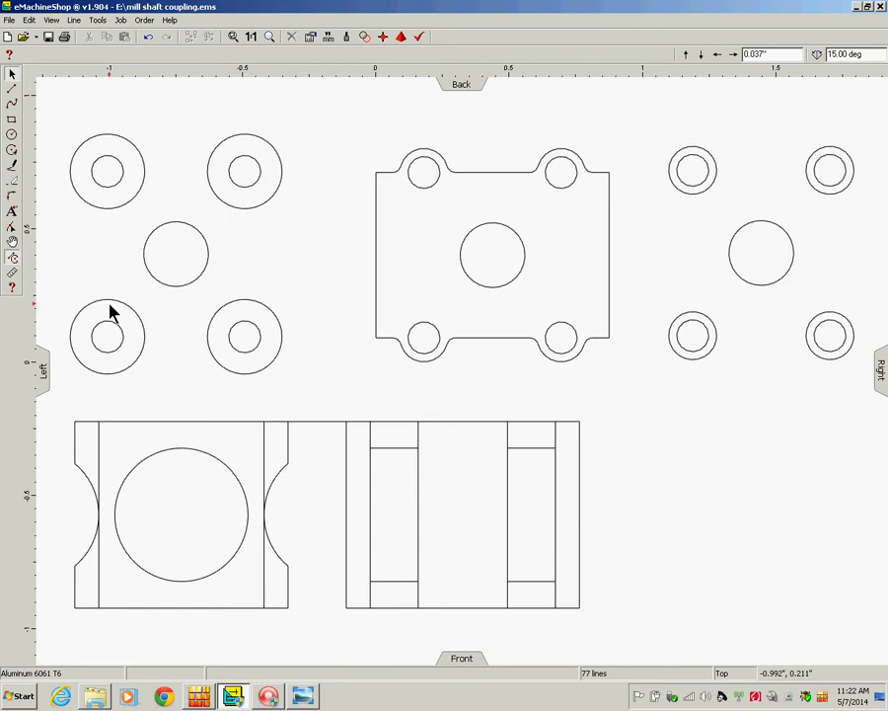
Draw horizontal guide lines from the right arc's upper and lower ends past the front view.
click(12, 89)
click(288, 462)
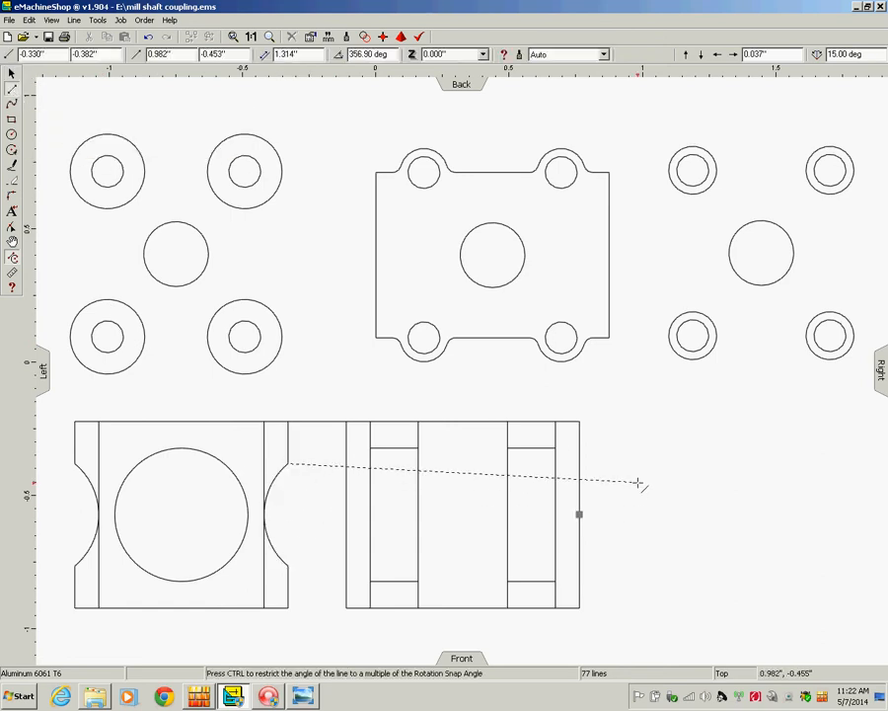
click(630, 474)
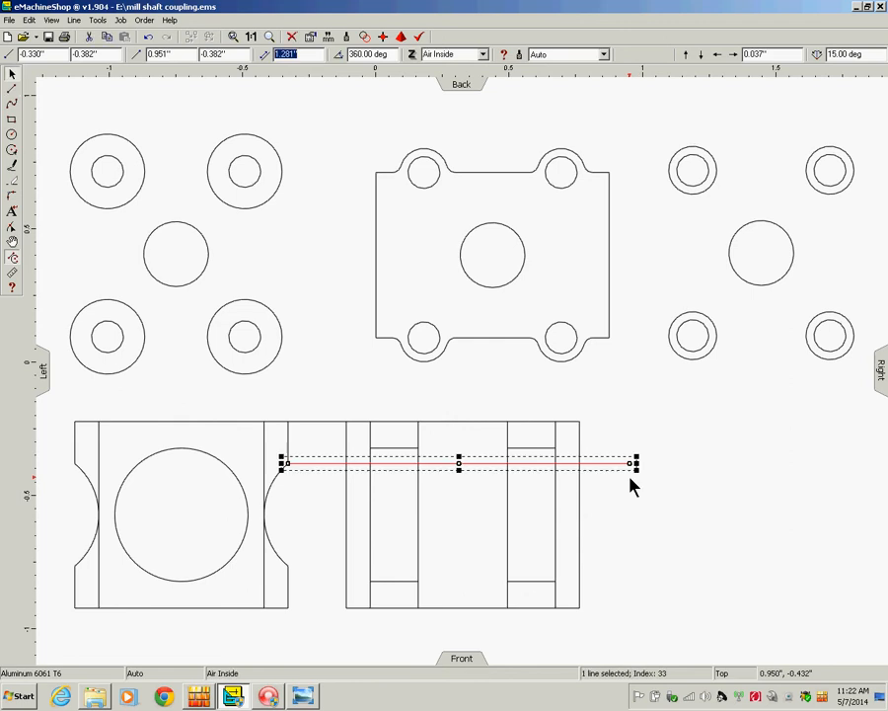
click(10, 88)
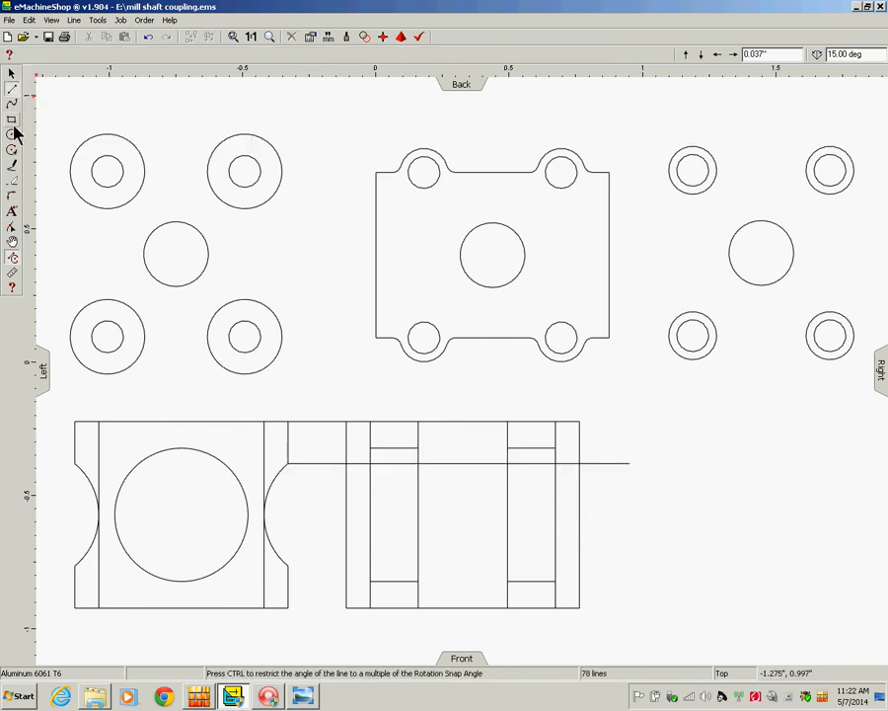
click(288, 564)
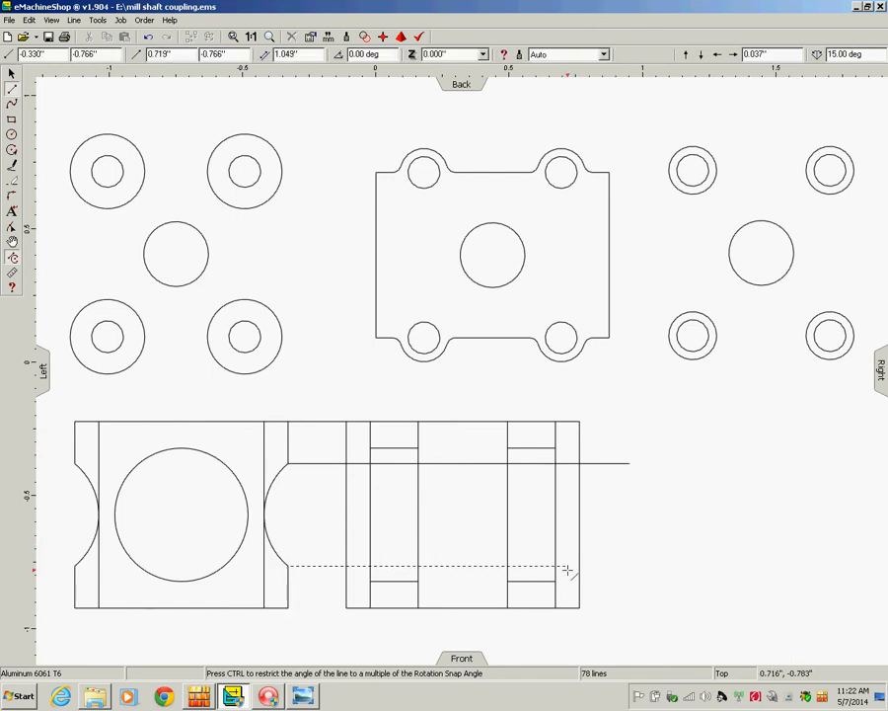
click(609, 574)
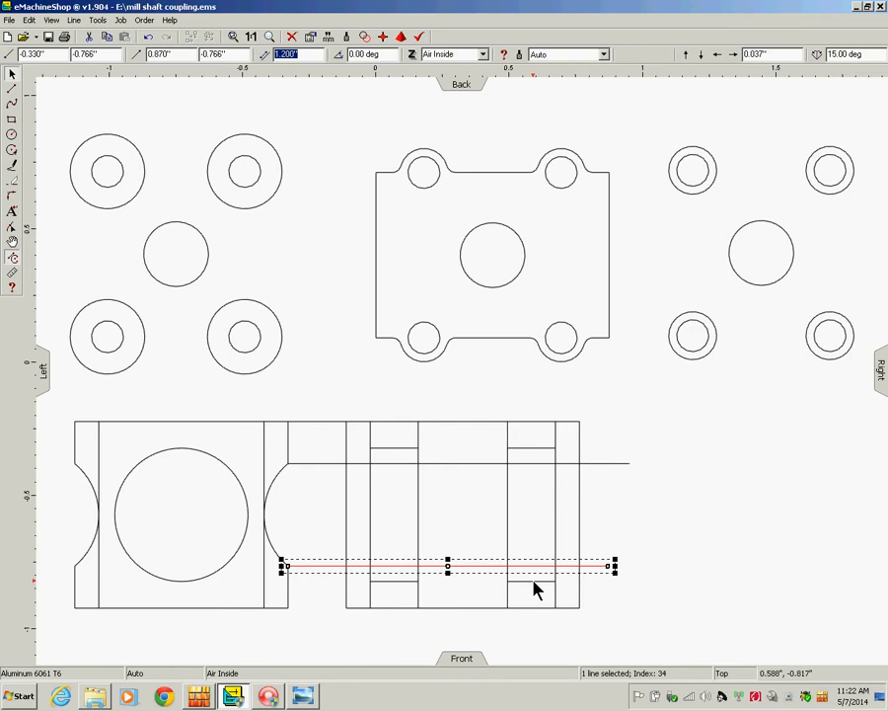
click(679, 577)
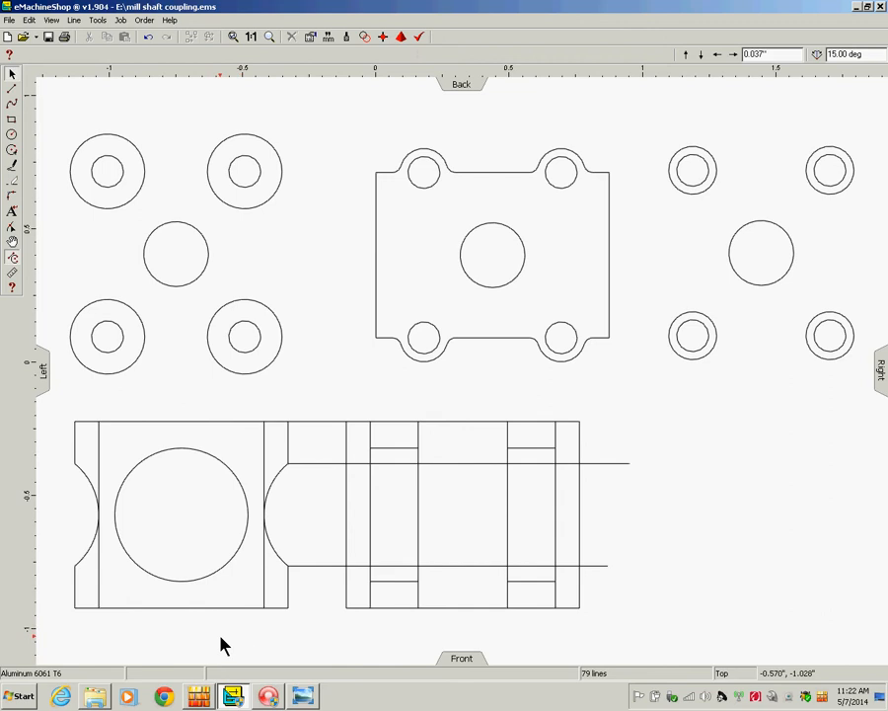
Select the left and front views and apply Line > Intersect to split them.
drag(62, 623, 640, 402)
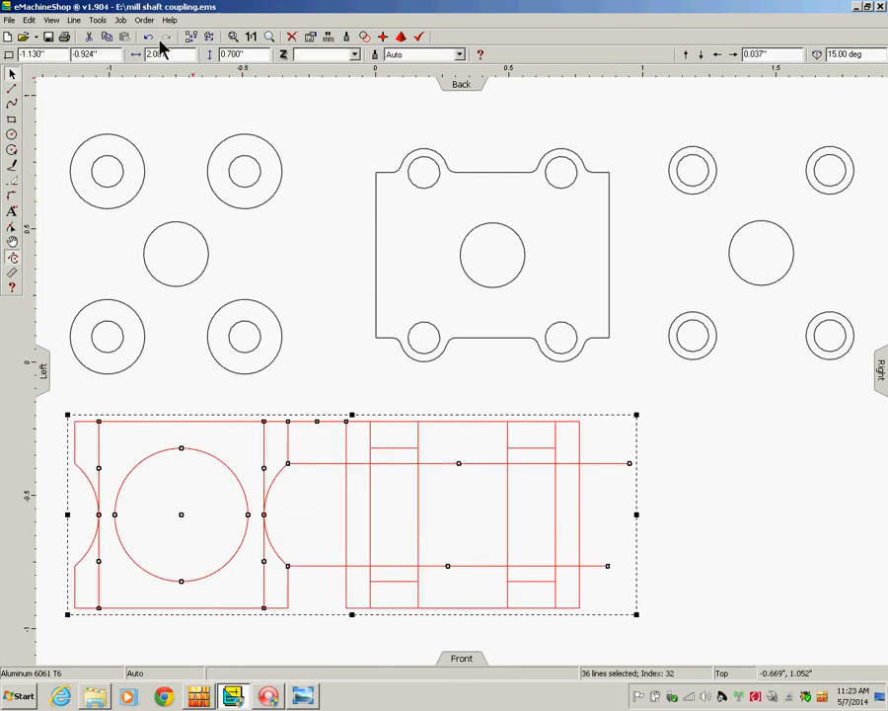
click(74, 20)
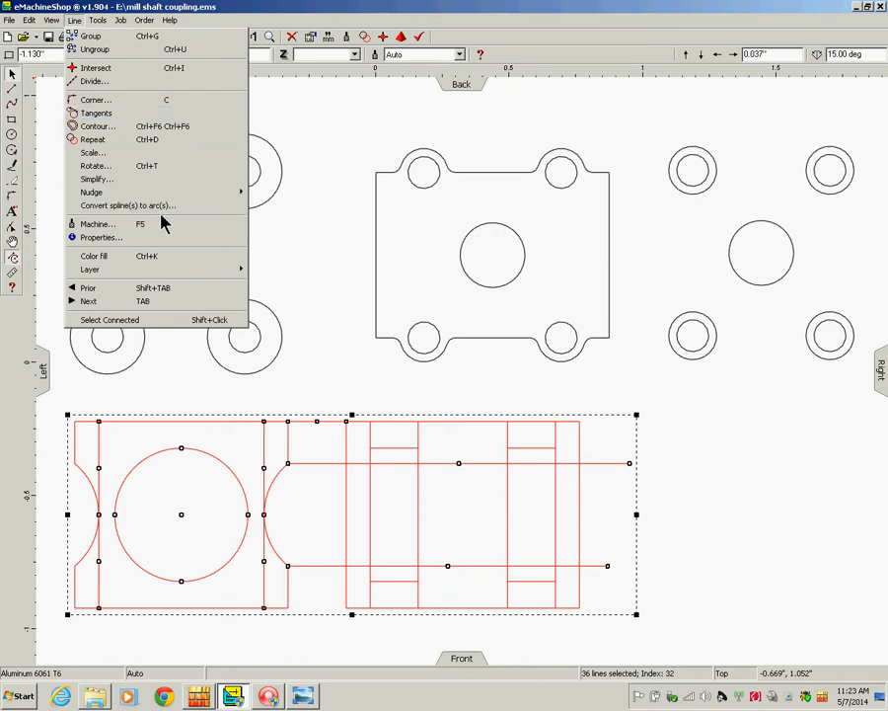
click(148, 69)
click(745, 524)
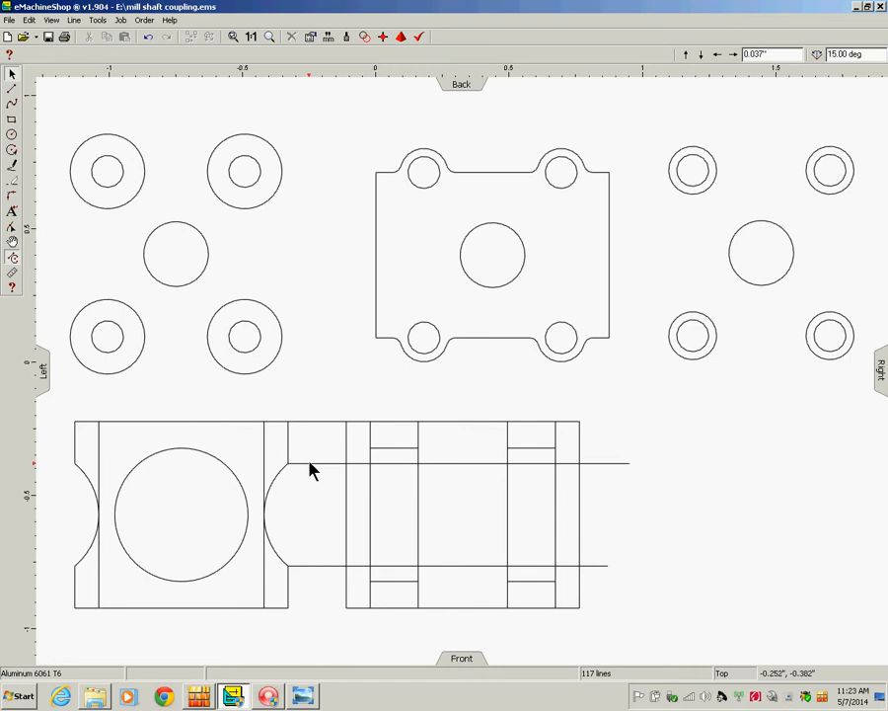
Select the stray upper horizontal segments between and across the front view.
click(315, 422)
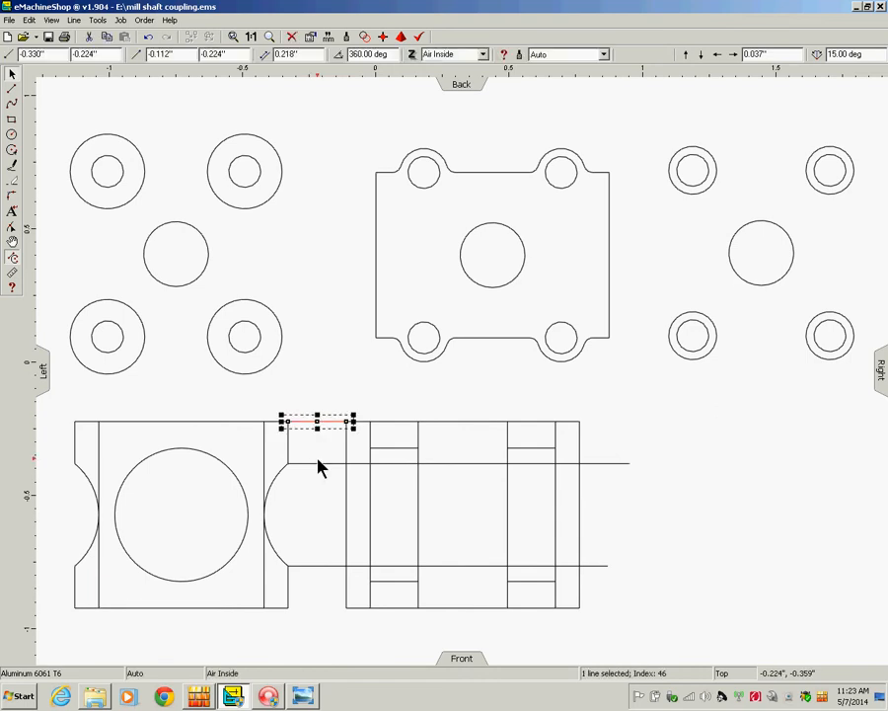
shift+click(317, 463)
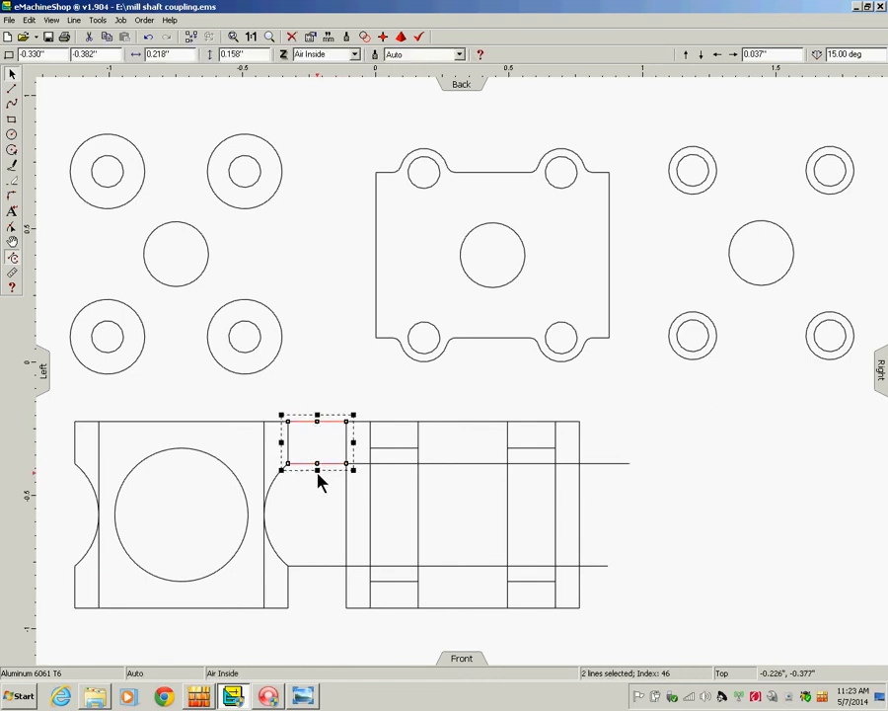
shift+click(316, 567)
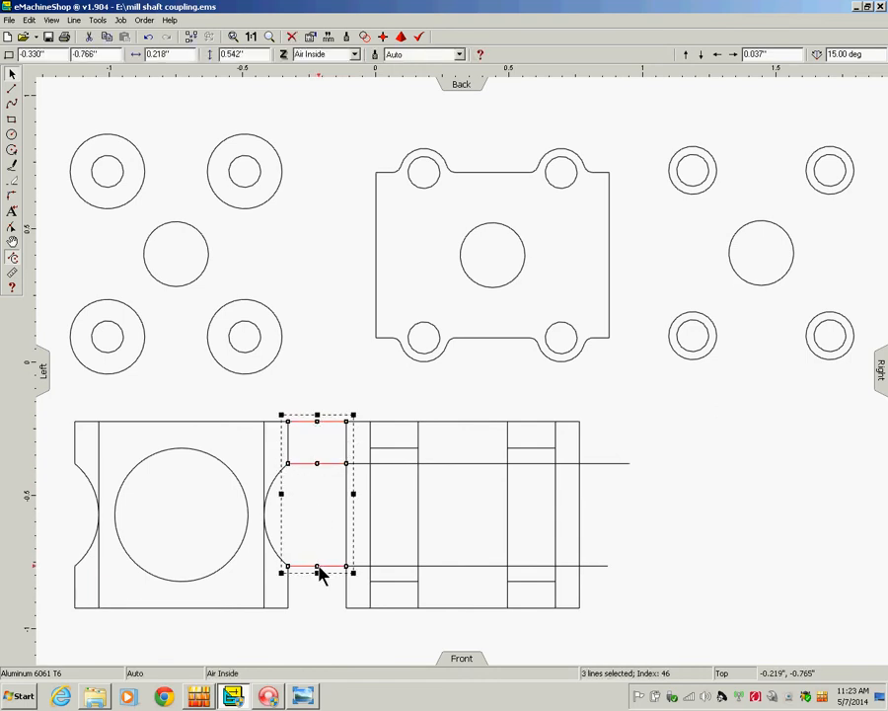
shift+click(401, 449)
shift+click(537, 451)
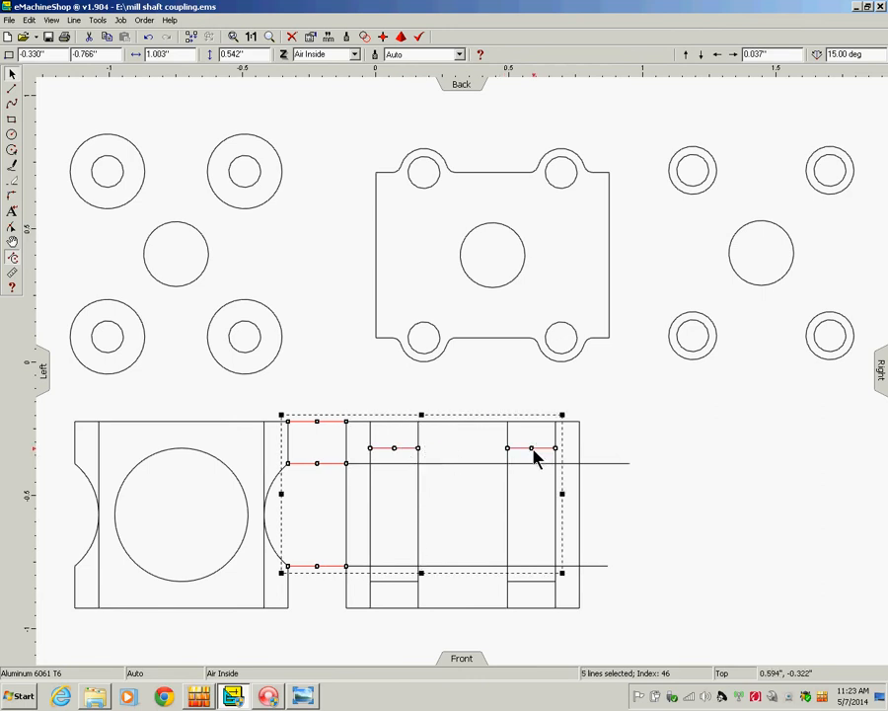
shift+click(470, 463)
shift+click(573, 464)
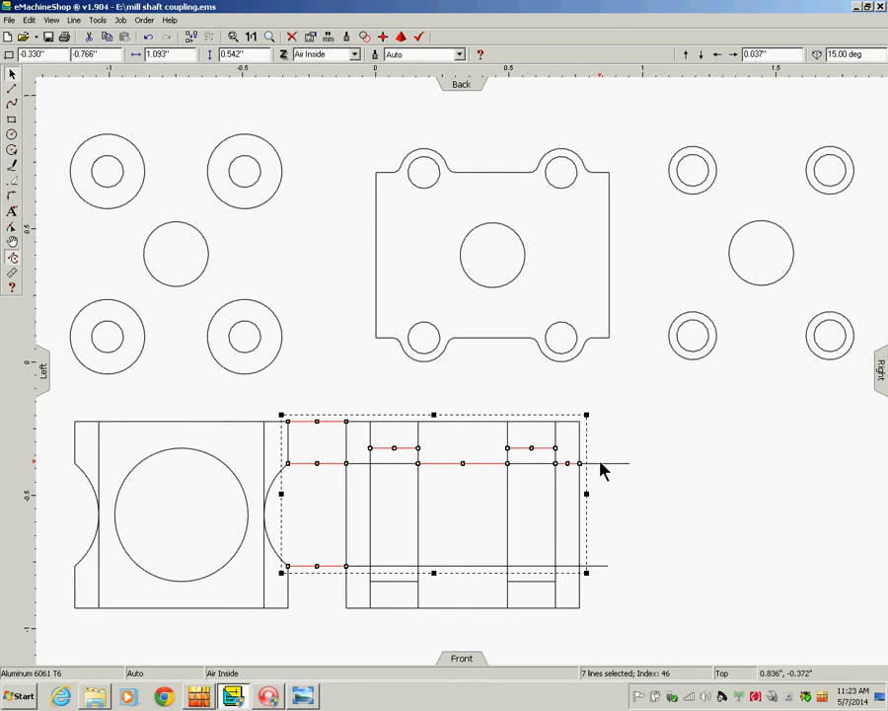
shift+click(606, 463)
Add the lower stray segments, delete all 15 selected lines, and box-select the front view.
shift+click(601, 567)
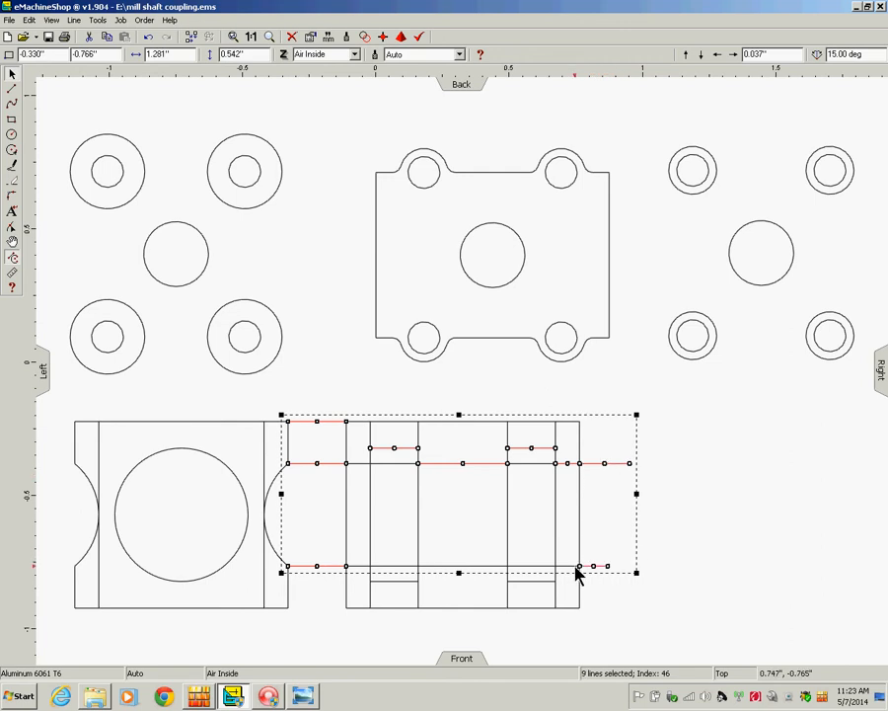
shift+click(567, 566)
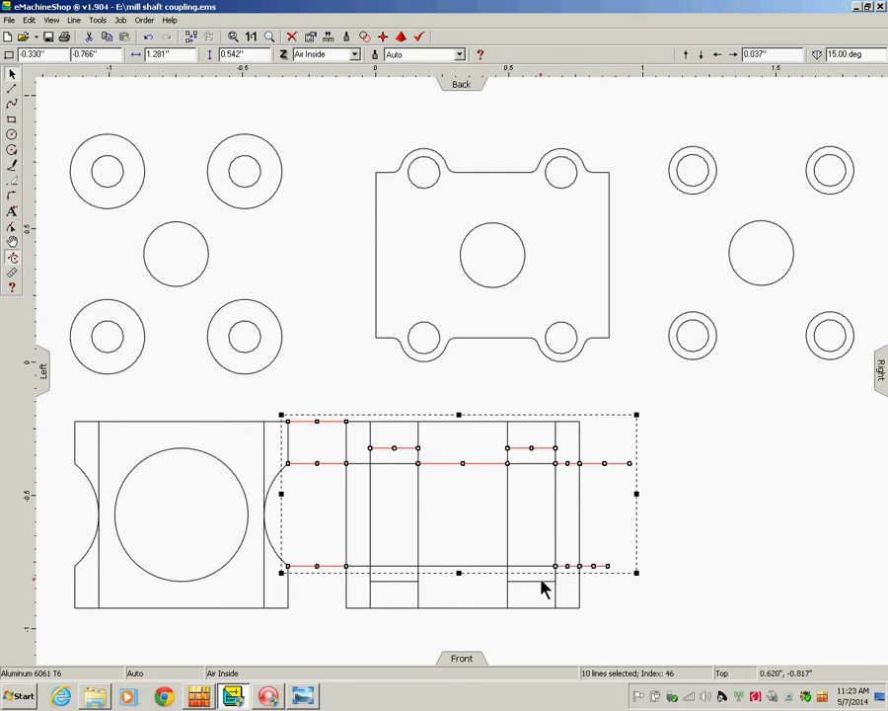
shift+click(539, 581)
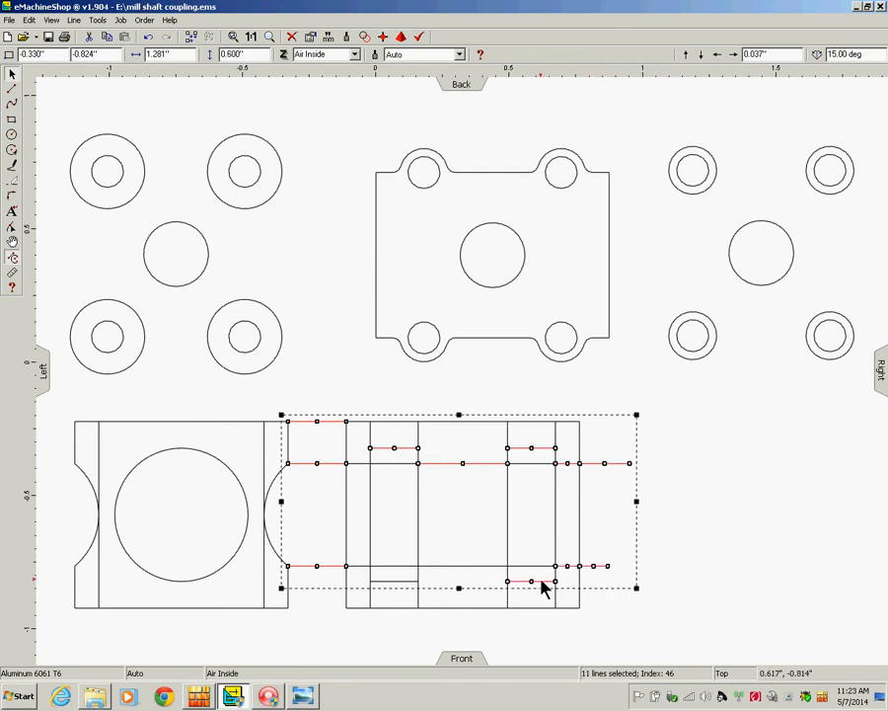
shift+click(398, 581)
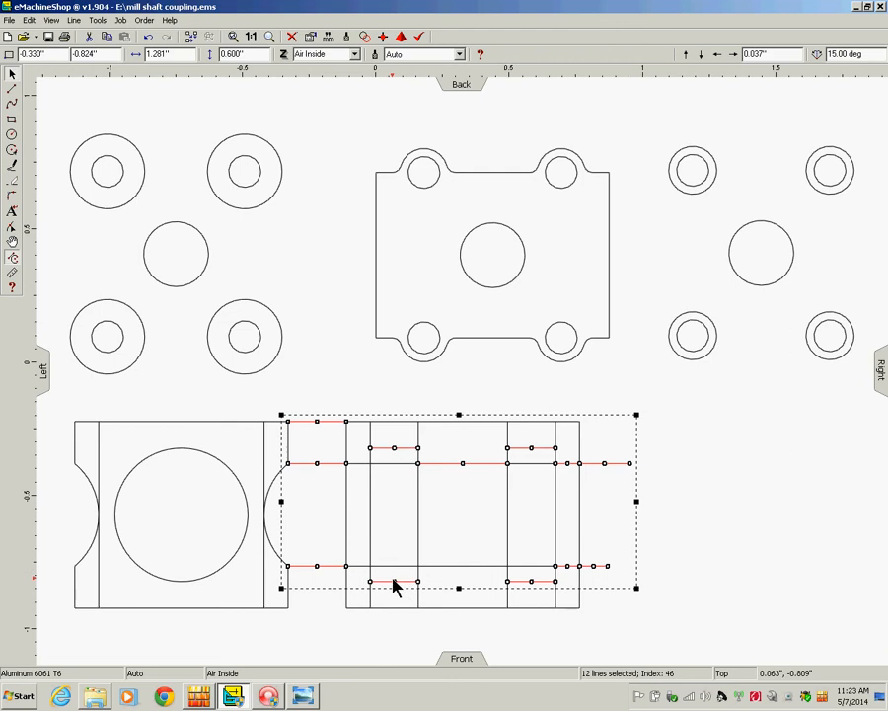
shift+click(464, 566)
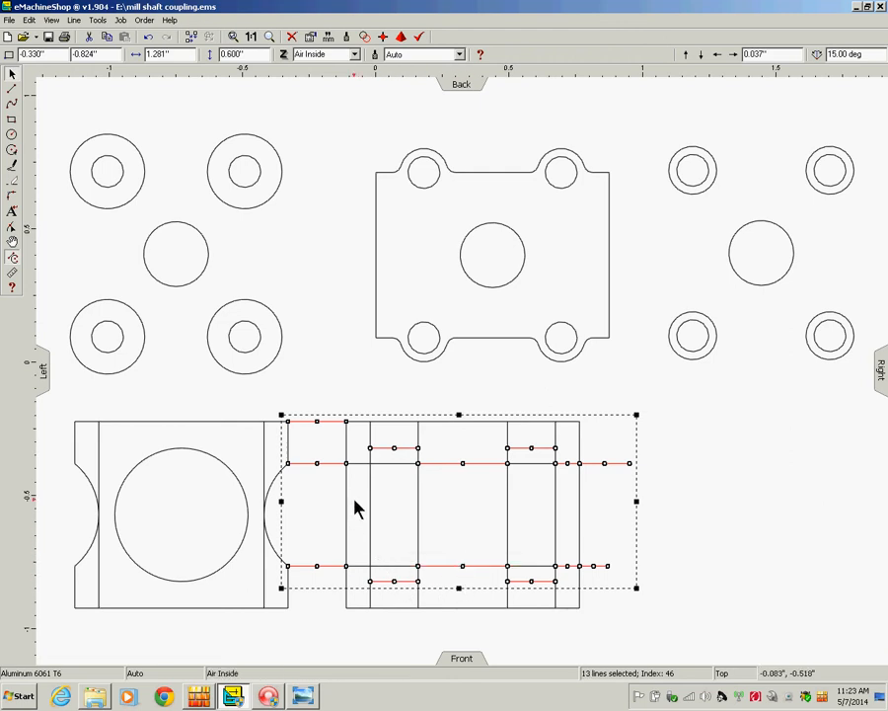
shift+click(365, 466)
shift+click(359, 566)
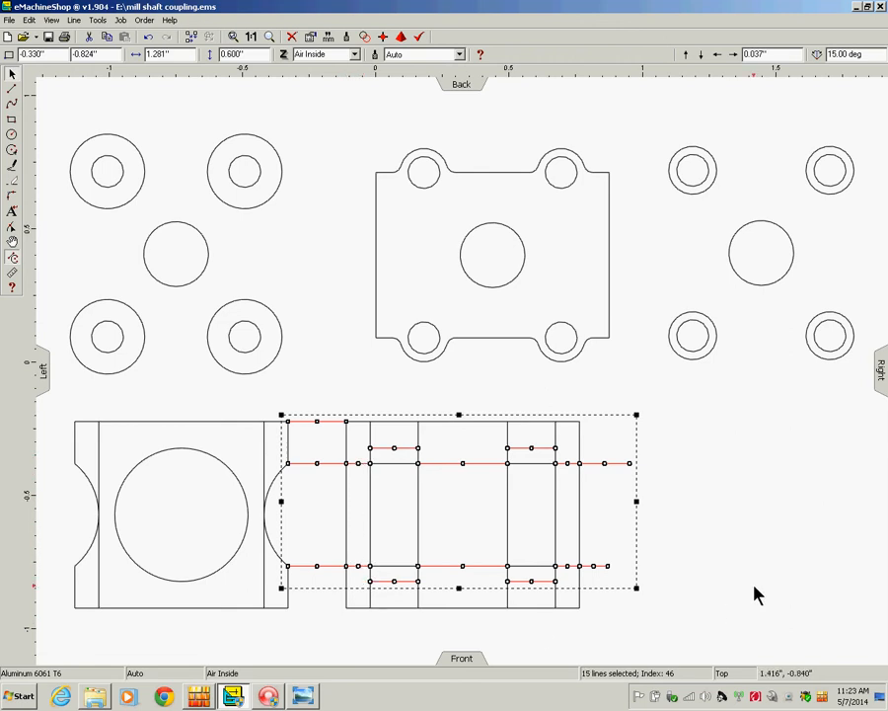
key(Delete)
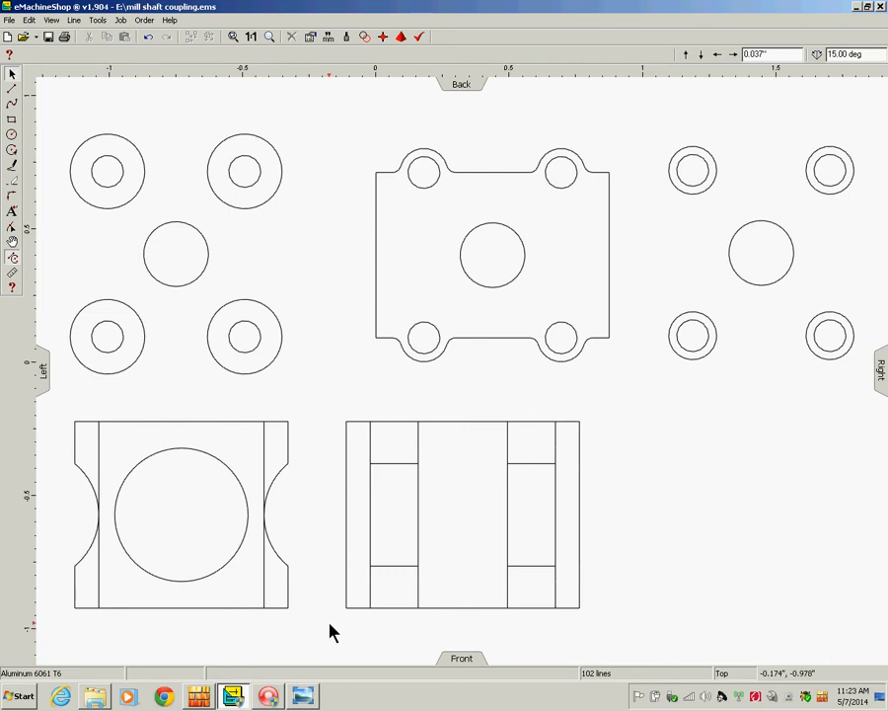
drag(330, 624, 609, 403)
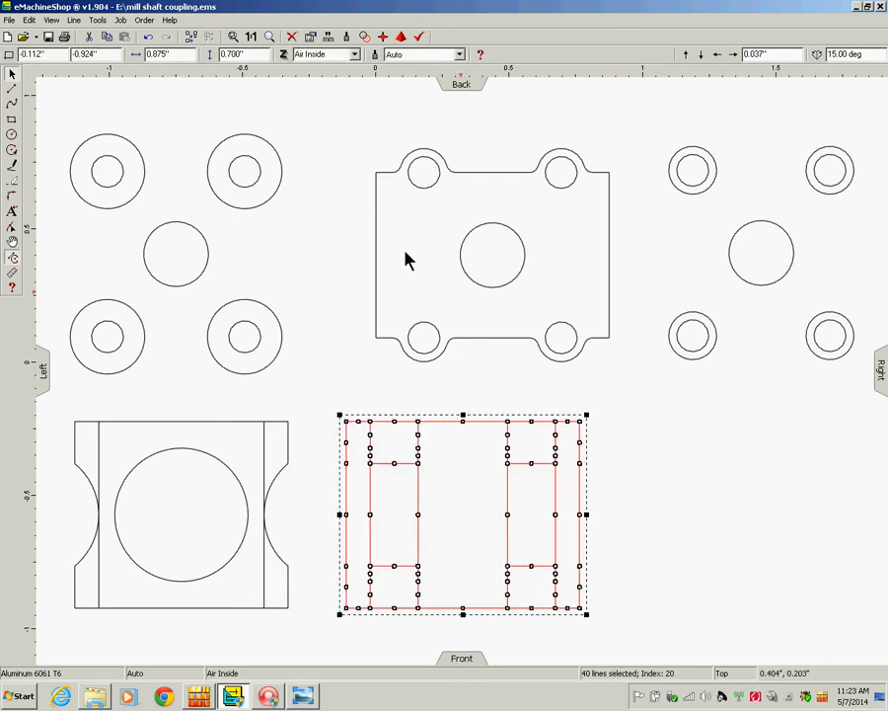
Group the front view's 40 lines and nudge the group right to X 0.000.
click(74, 20)
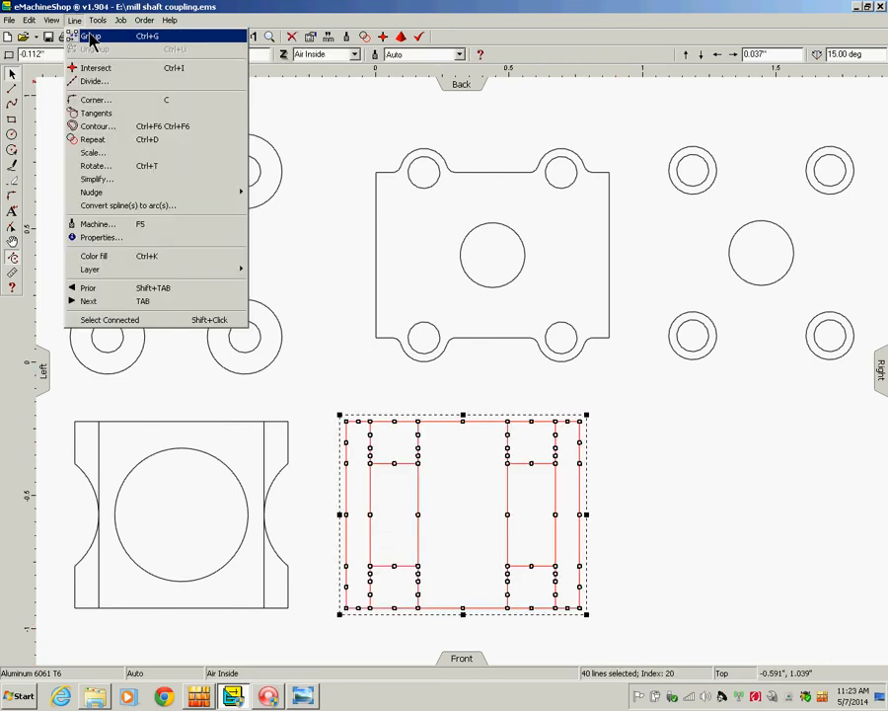
click(90, 36)
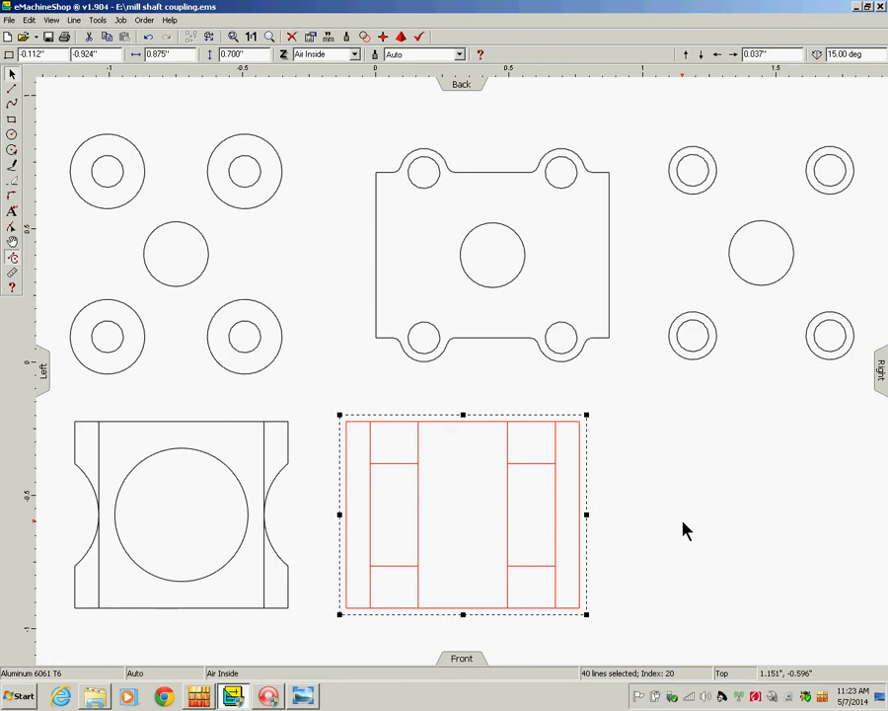
key(Right)
key(Right)
key(Right)
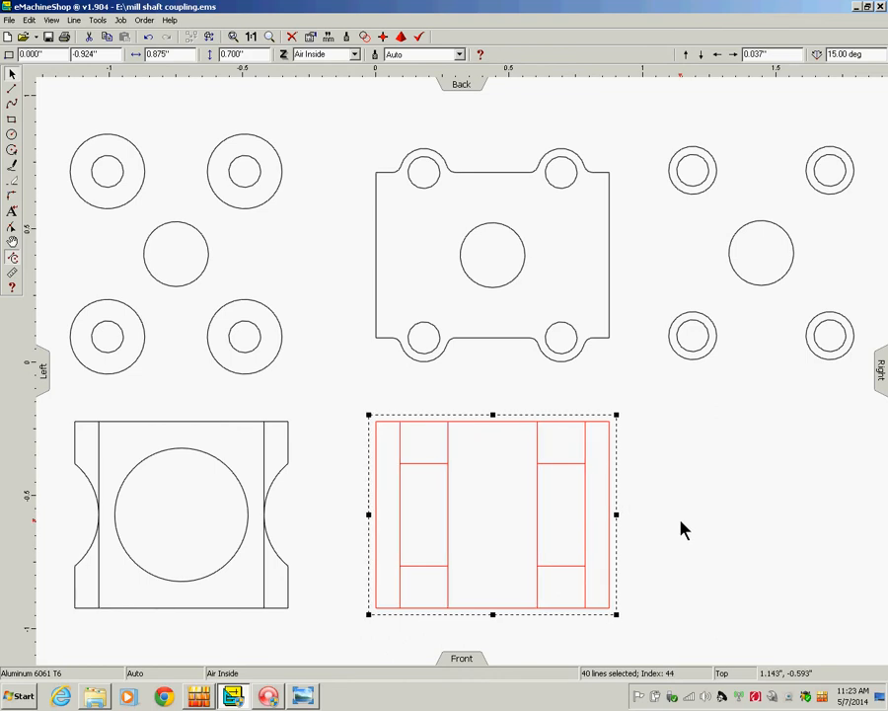
key(Escape)
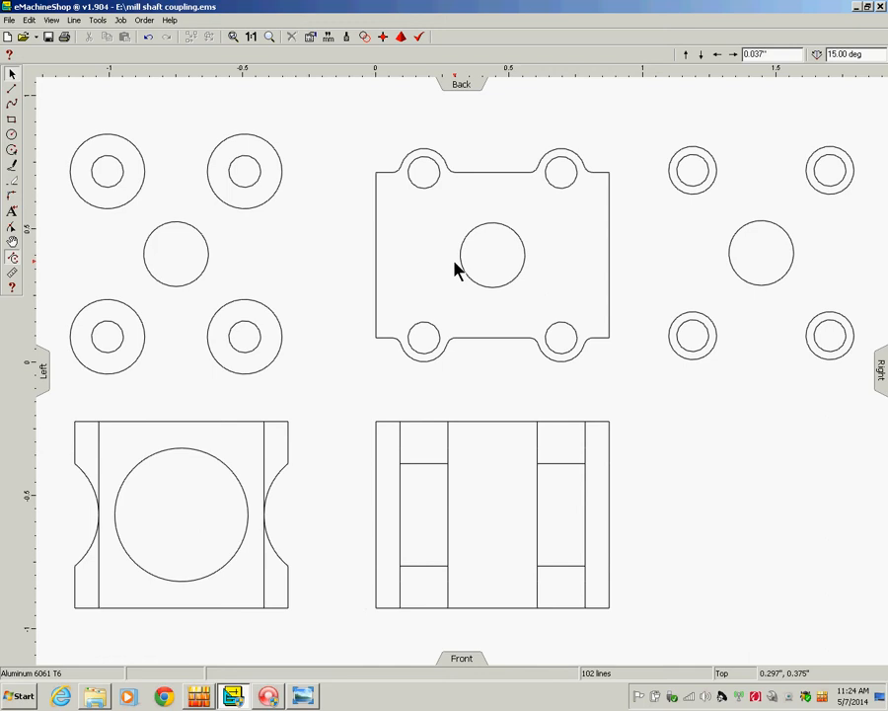
Save, then export as AutoCAD R12 DXF 'mill shaft coupling', overwriting the existing file.
click(9, 20)
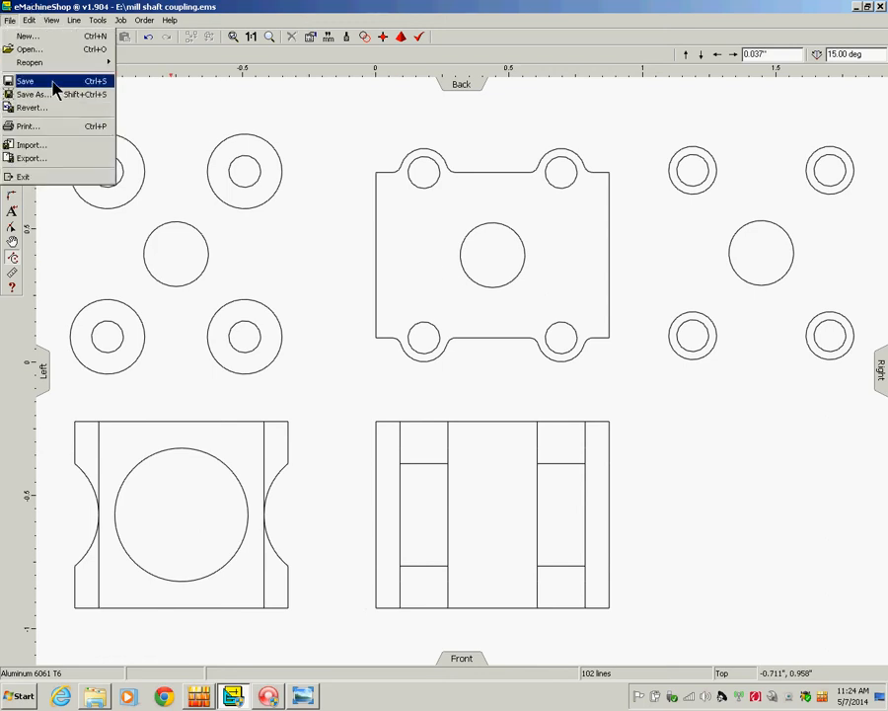
click(37, 81)
click(9, 19)
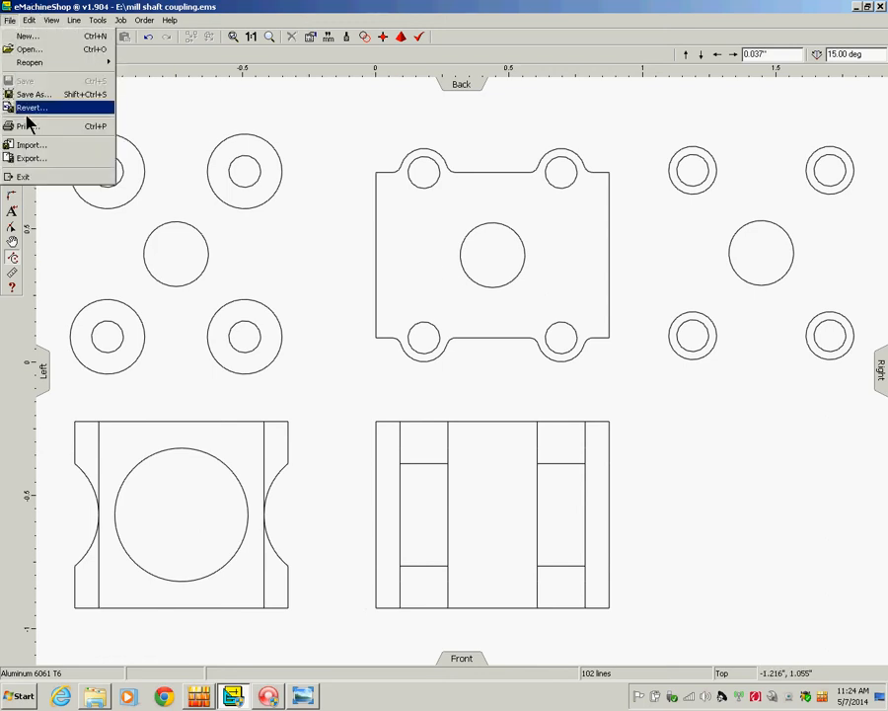
click(63, 160)
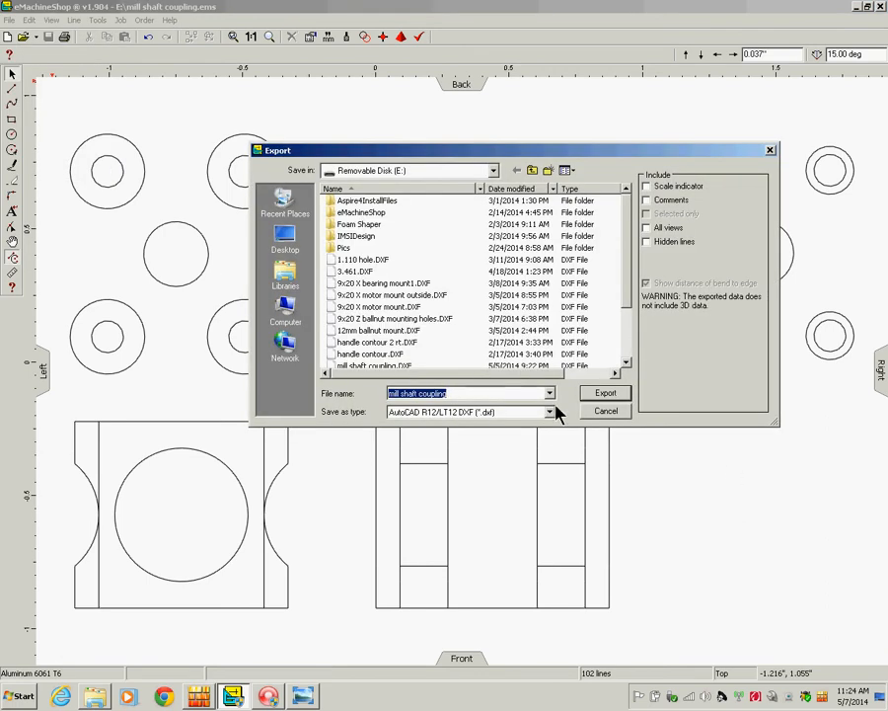
click(597, 395)
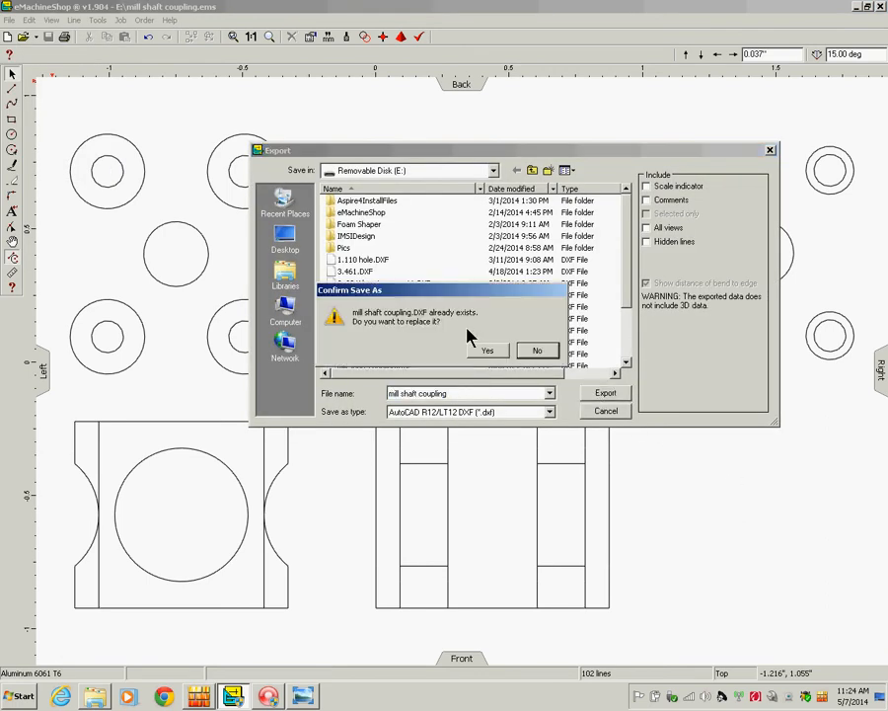
click(490, 351)
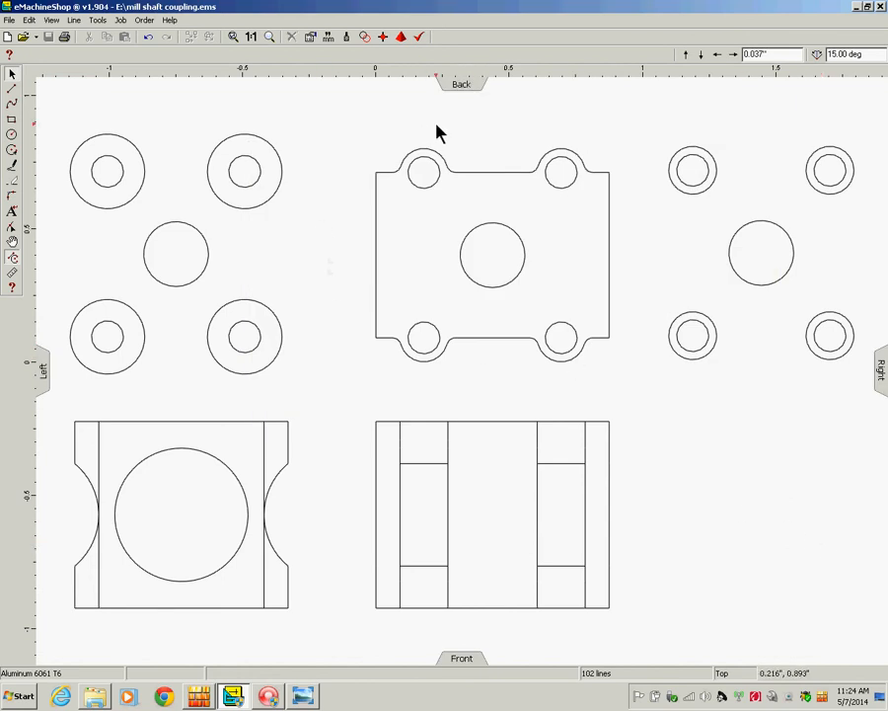
click(882, 8)
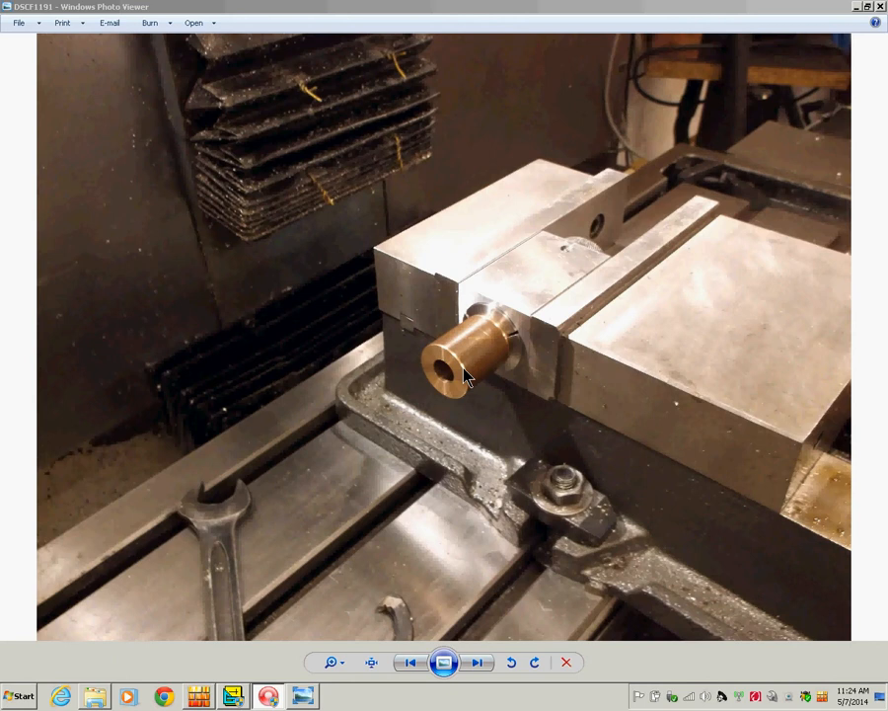
After viewing photo DSCF1191 of the brass coupling, return to the eMachineShop drawing.
click(234, 697)
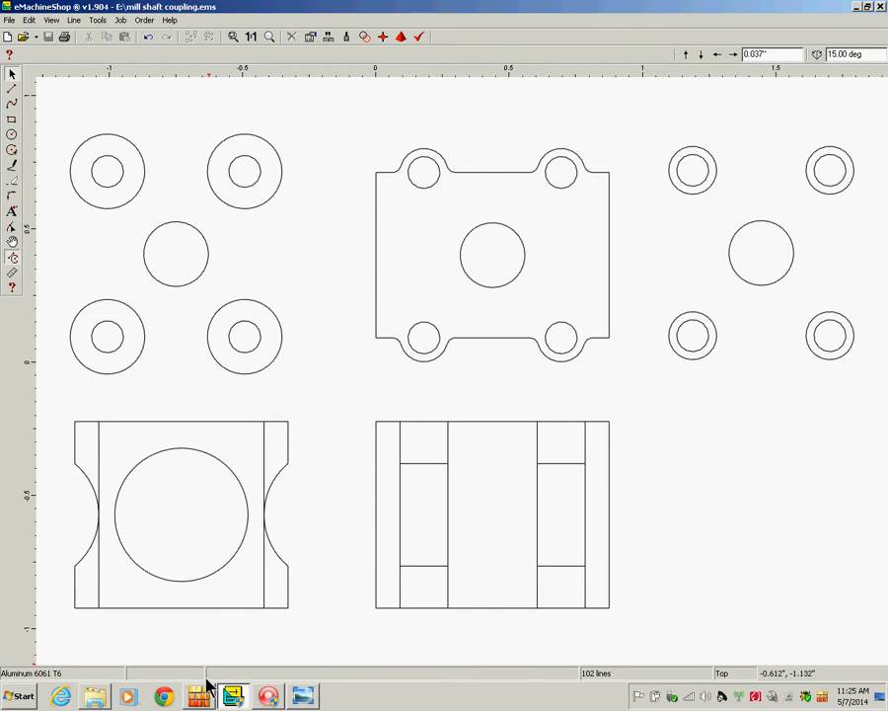
Minimize eMachineShop and Photo Viewer, close Pictures library, and launch D2nc from the desktop.
click(855, 6)
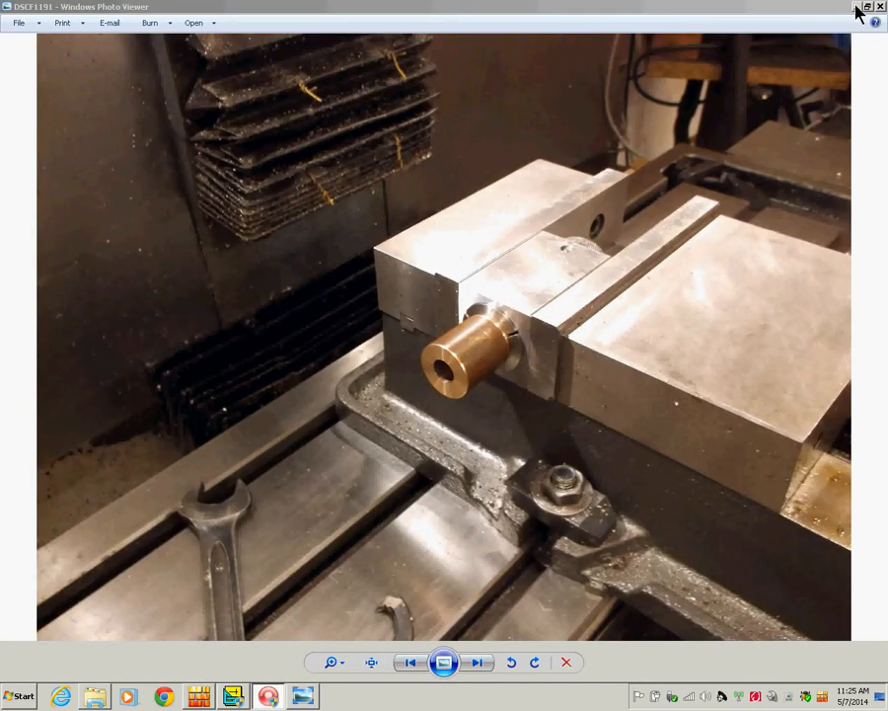
click(855, 7)
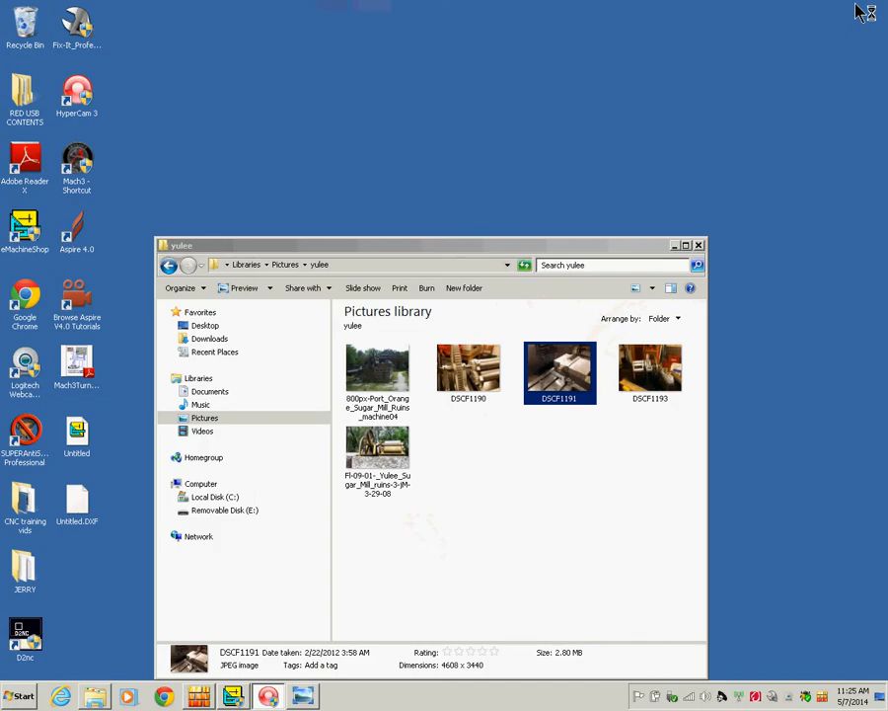
click(698, 245)
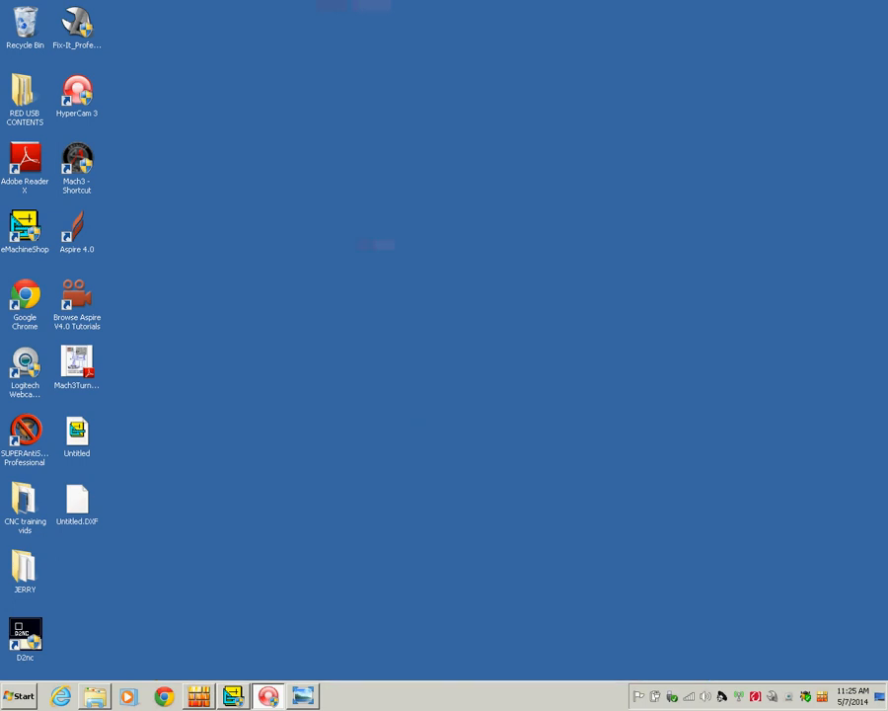
double_click(29, 630)
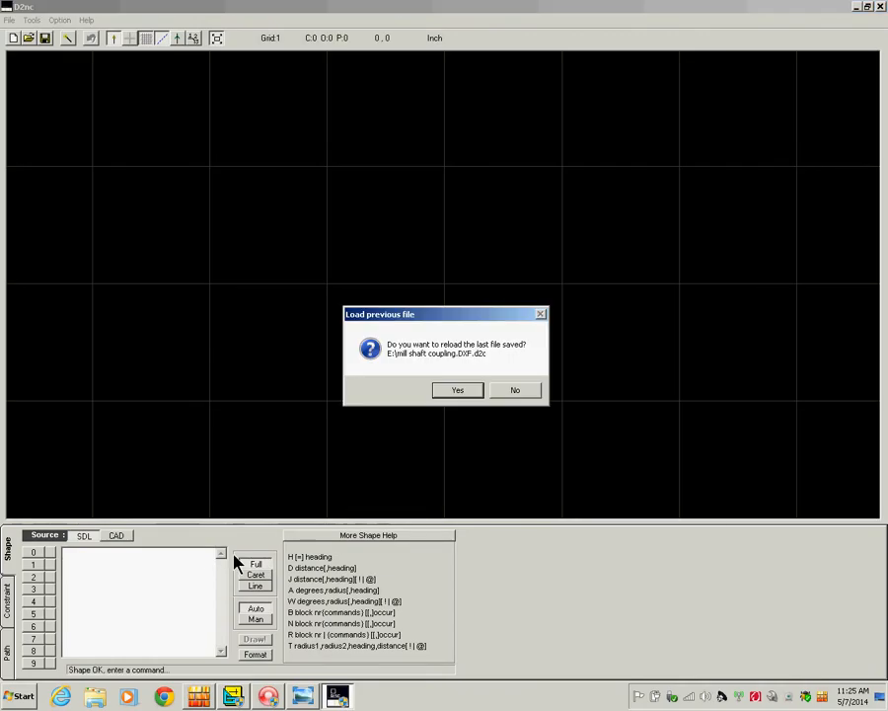
Skip reloading the last file and import mill shaft coupling.DXF via CAD import.
click(512, 391)
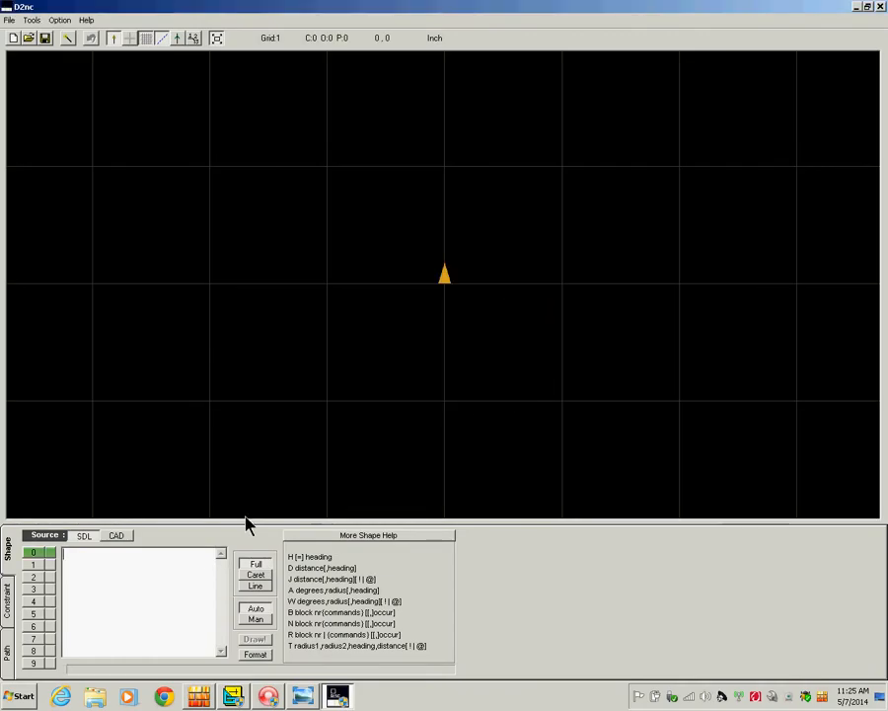
click(118, 536)
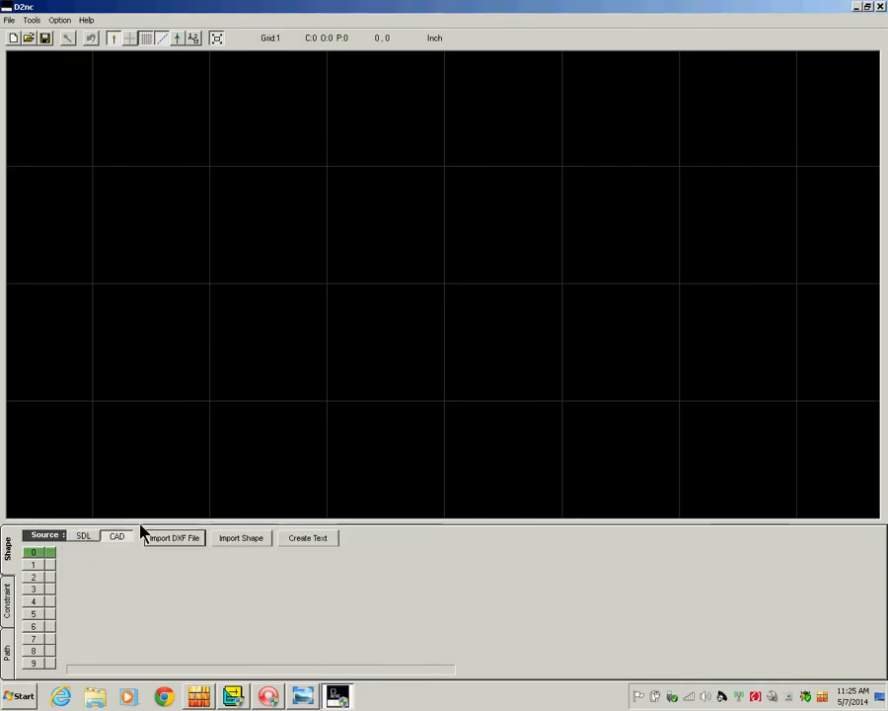
click(187, 543)
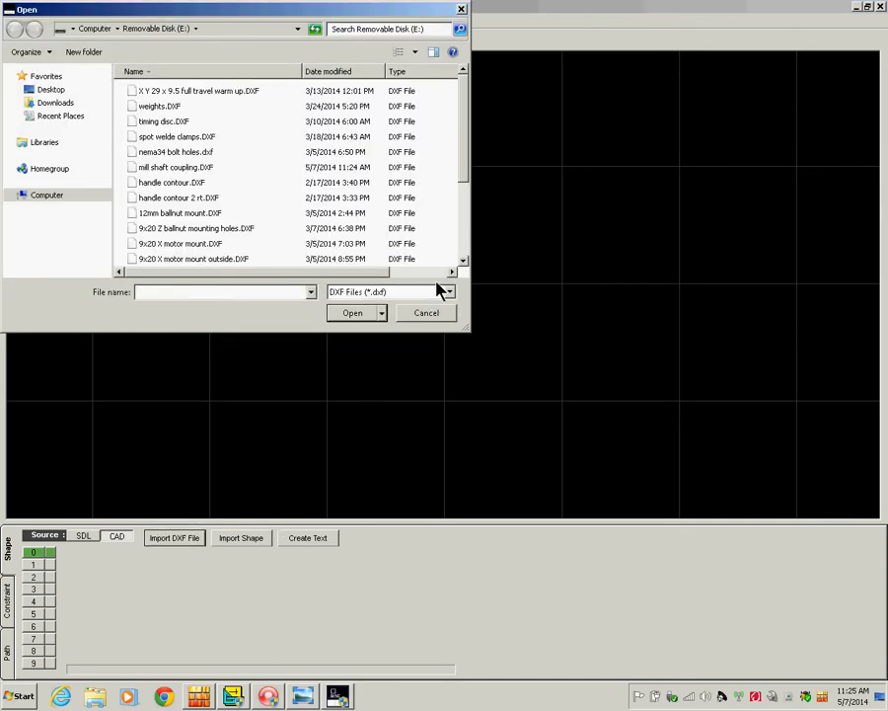
click(174, 167)
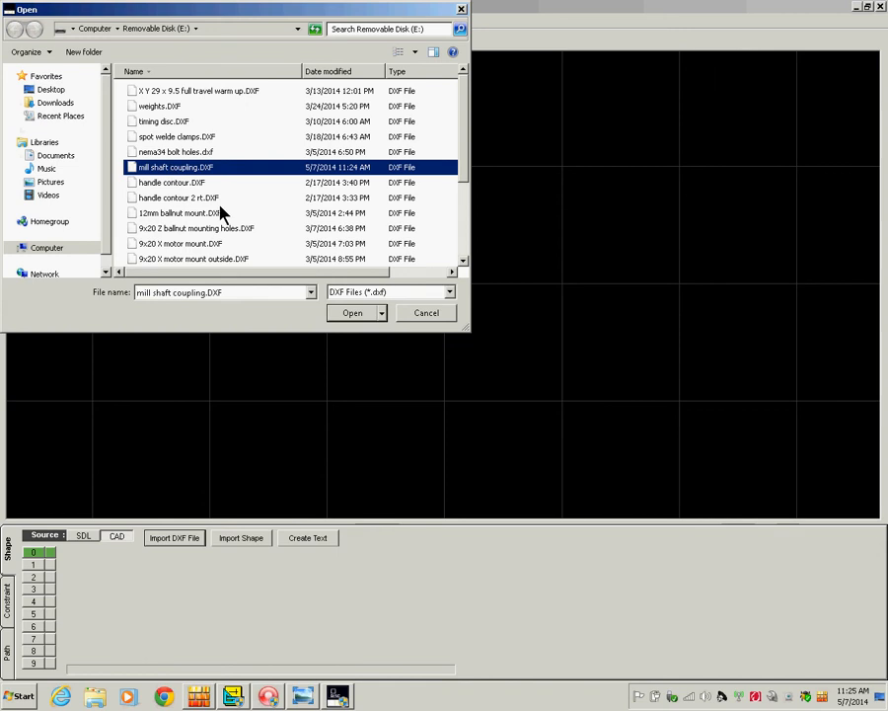
click(350, 313)
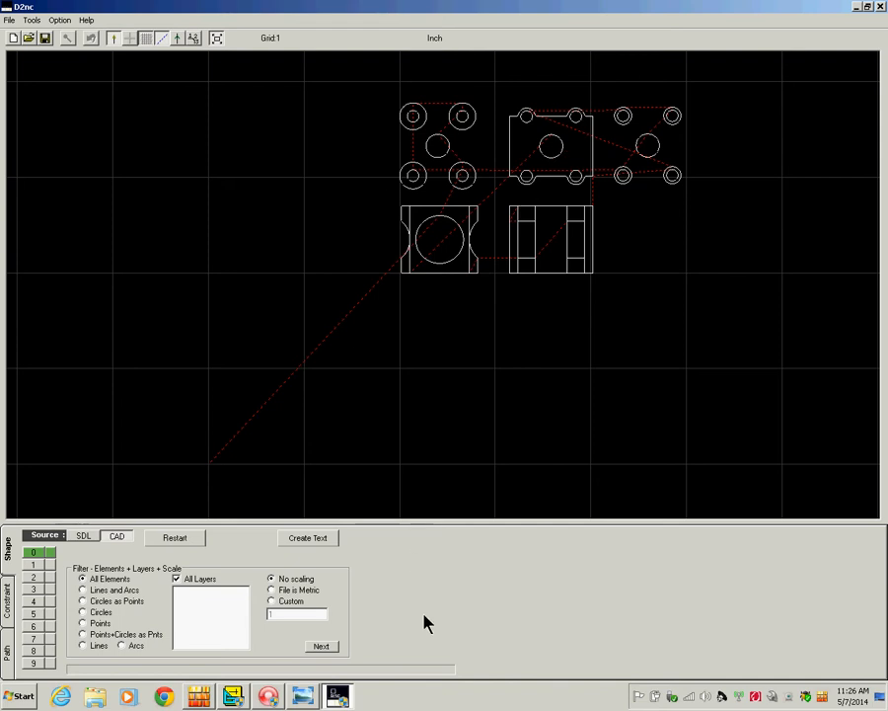
Accept the import settings and remove the other views, keeping only the coupling's top view.
click(329, 647)
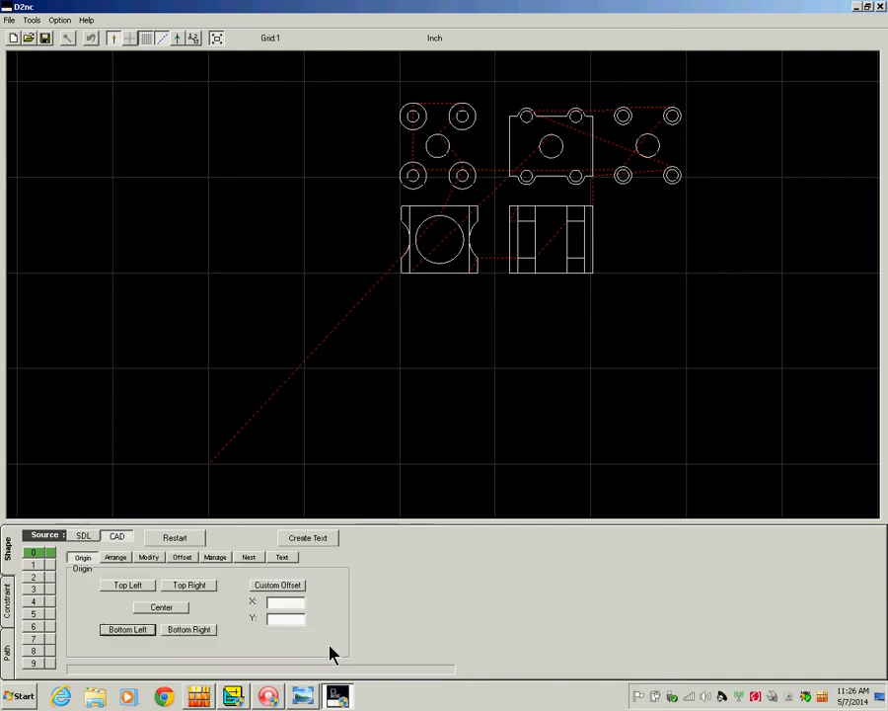
click(149, 559)
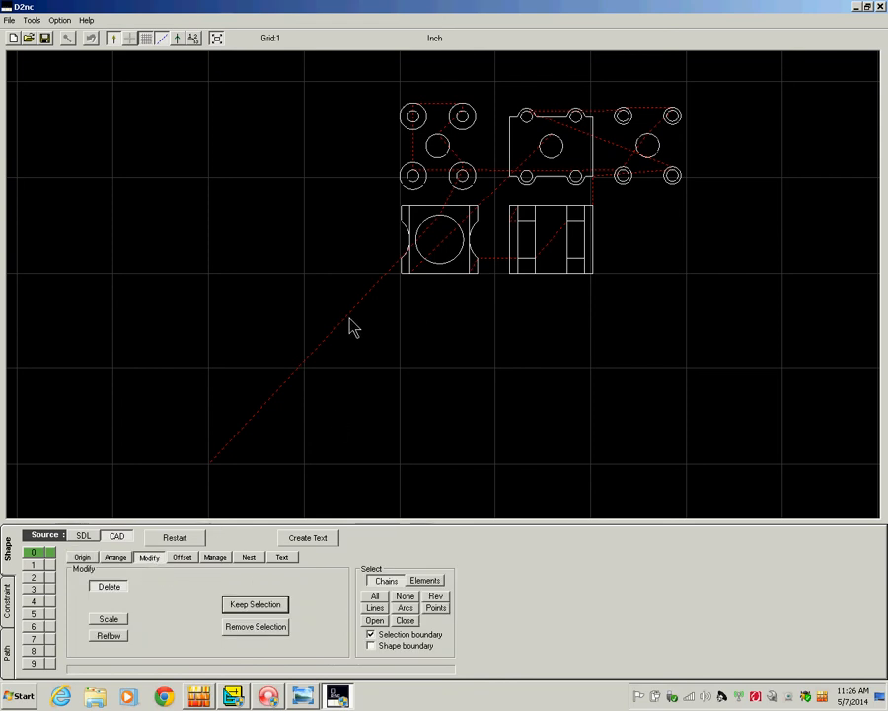
drag(351, 314, 492, 90)
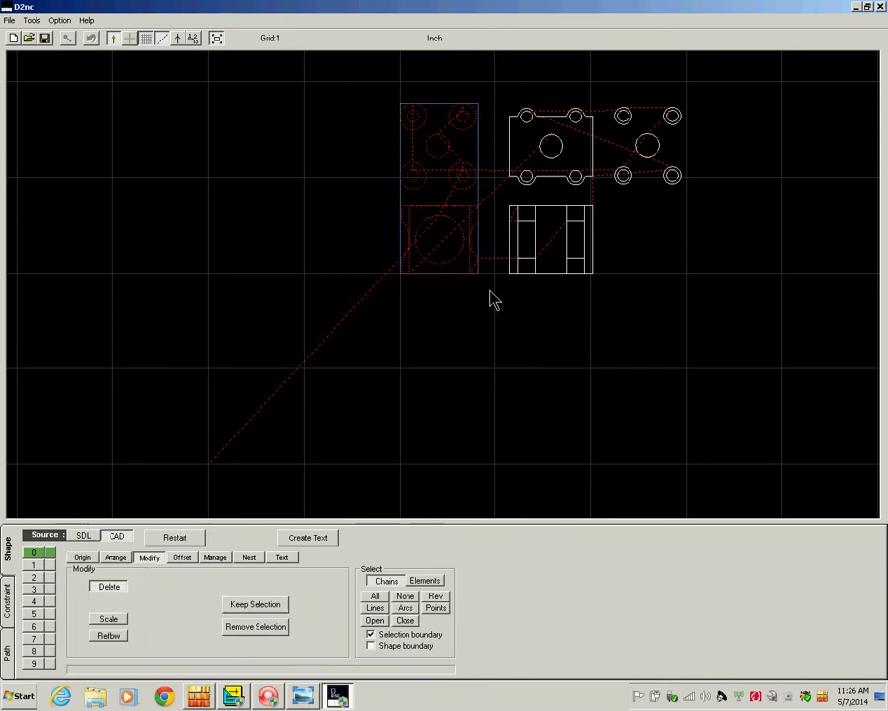
drag(497, 314, 703, 104)
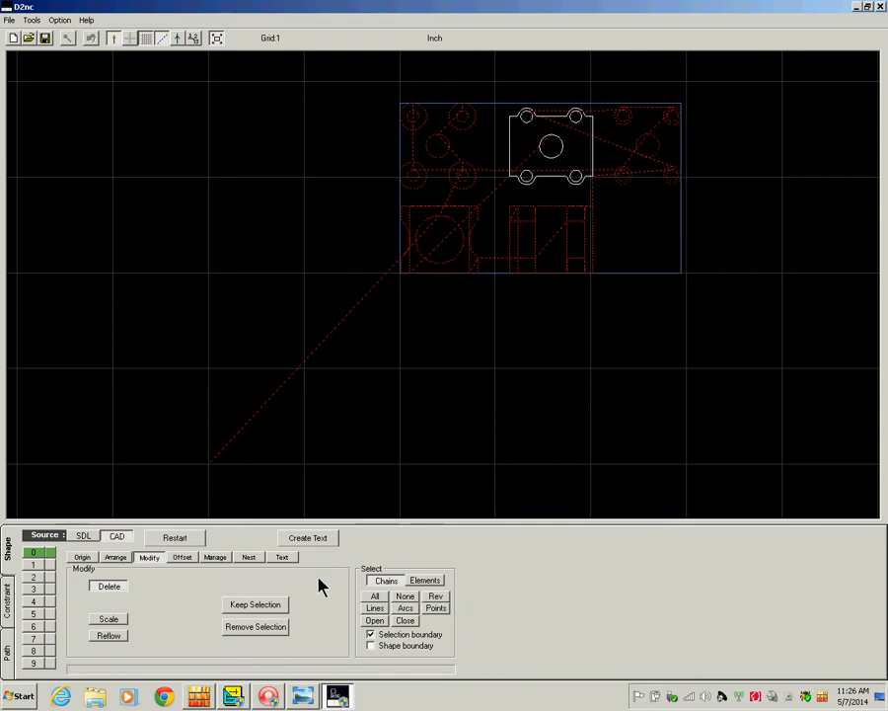
click(255, 627)
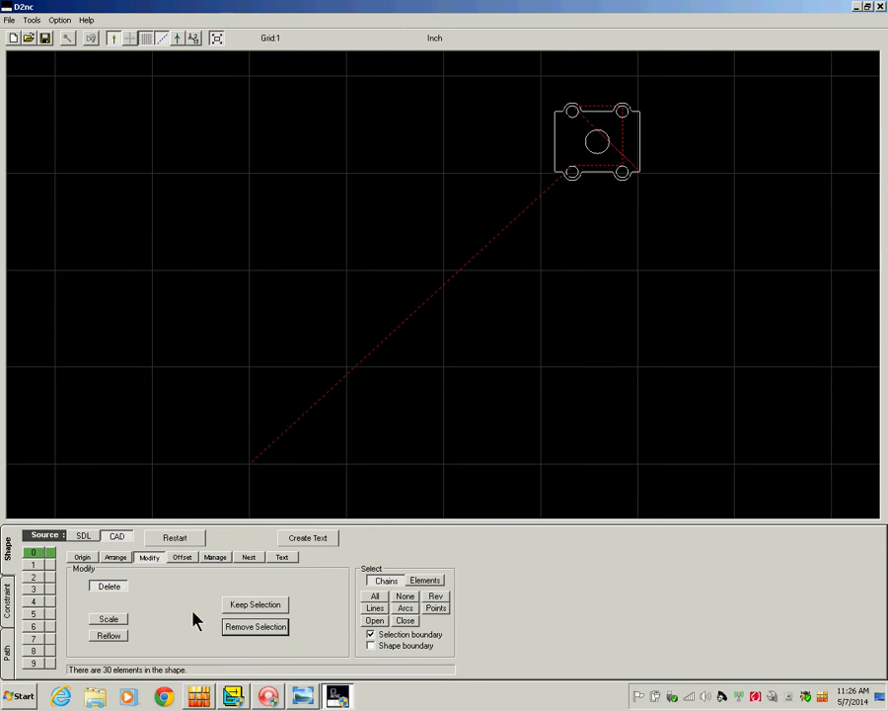
click(82, 558)
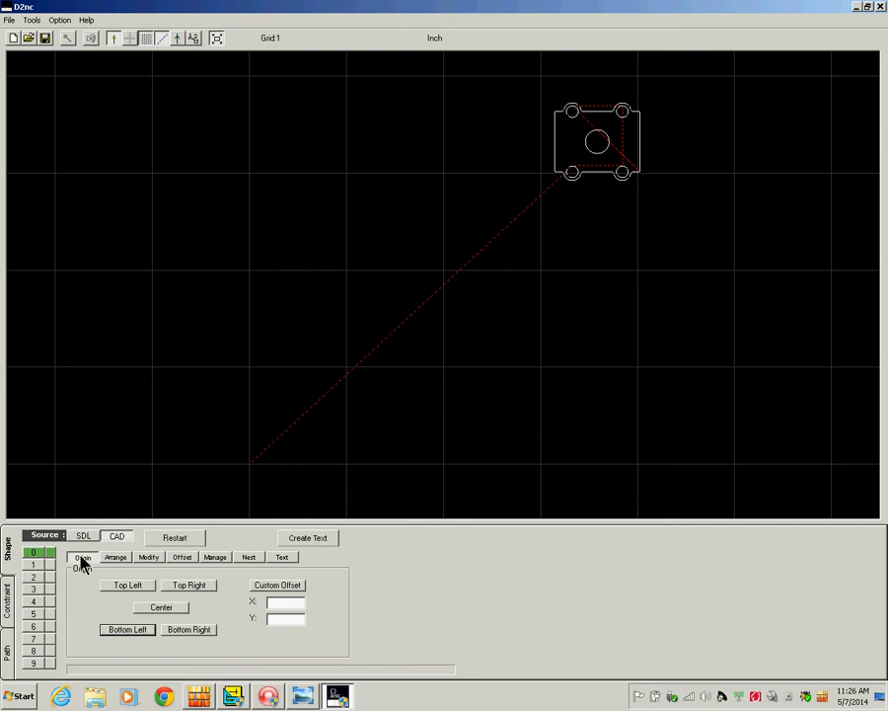
Centre the origin on the coupling's top view and zoom in on the part.
click(176, 608)
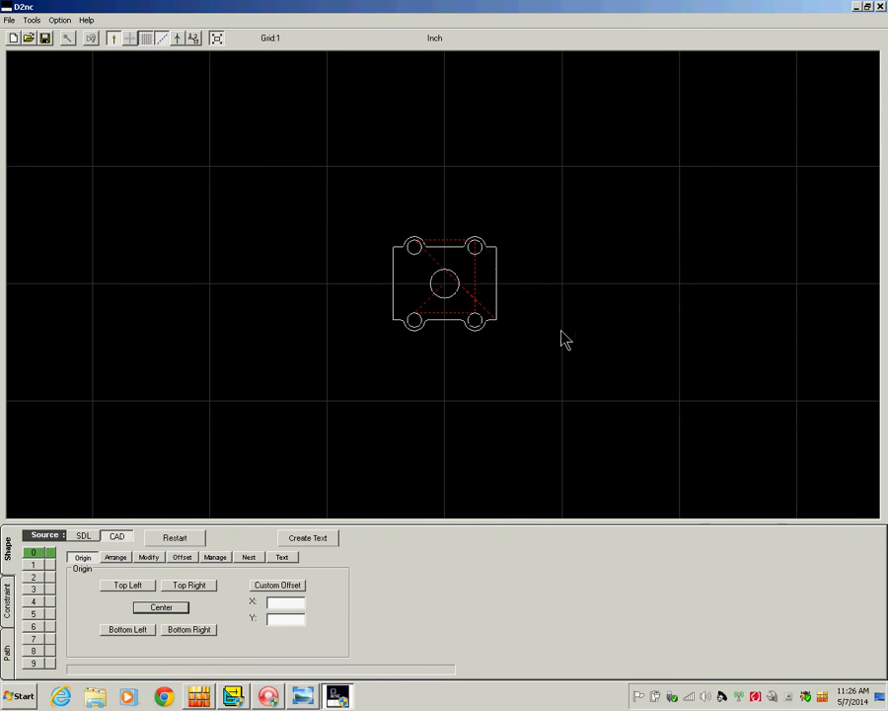
scroll(565, 341, up, 2)
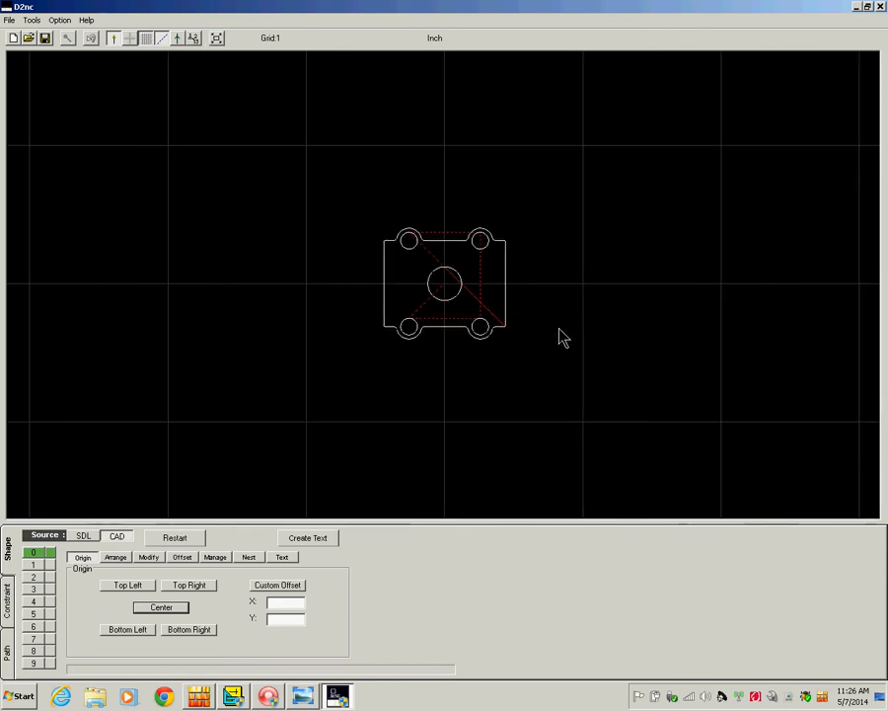
scroll(562, 338, up, 4)
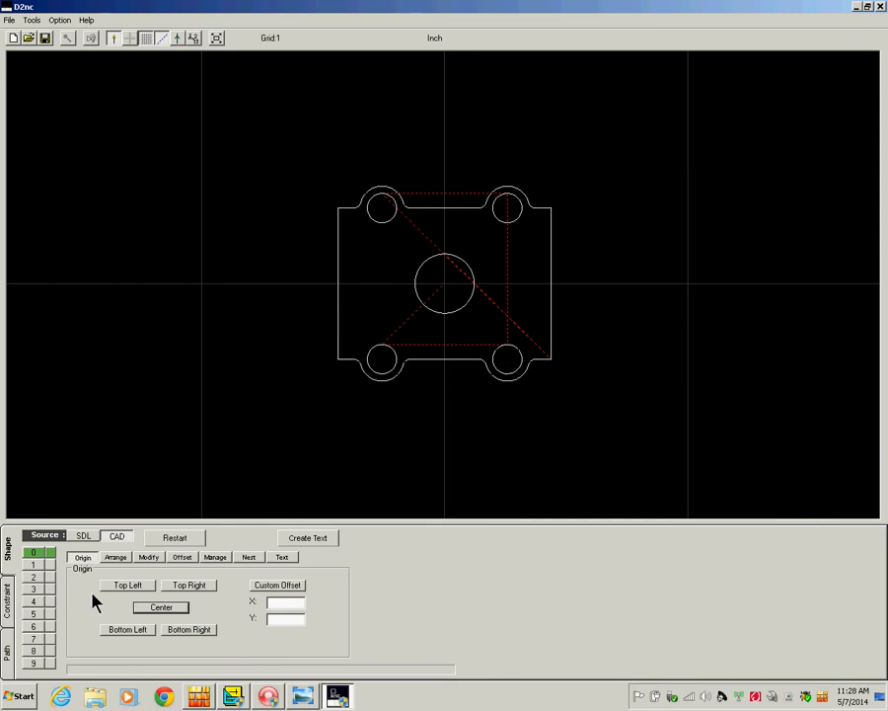
Show the Offset settings with tool diameter and cut-side choices for the coupling outline.
click(180, 558)
Enter a .0625 tool diameter and select the plate's outer outline.
click(244, 597)
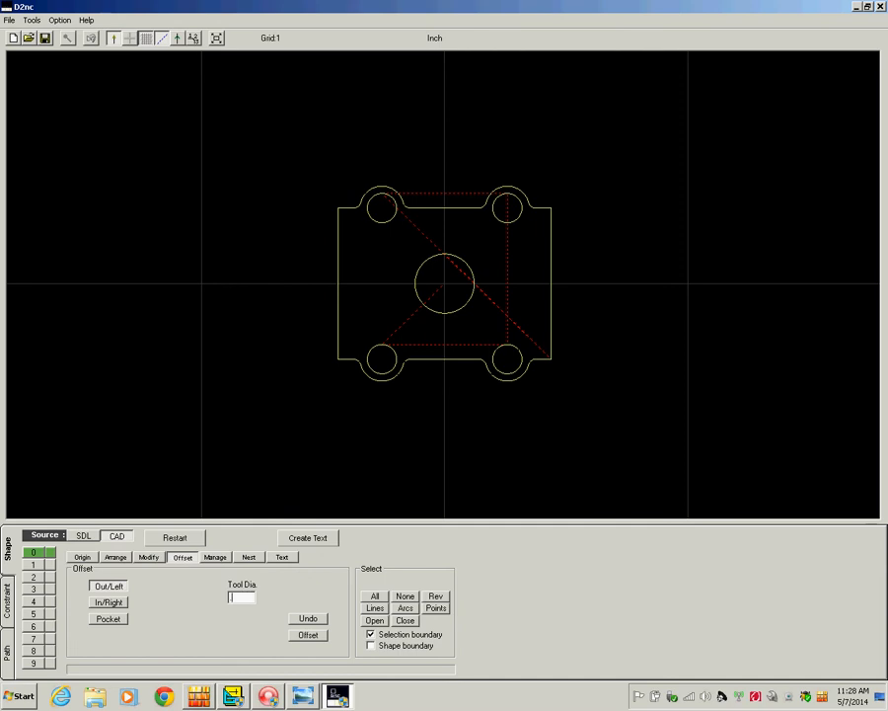
text(.062)
text(5)
click(443, 365)
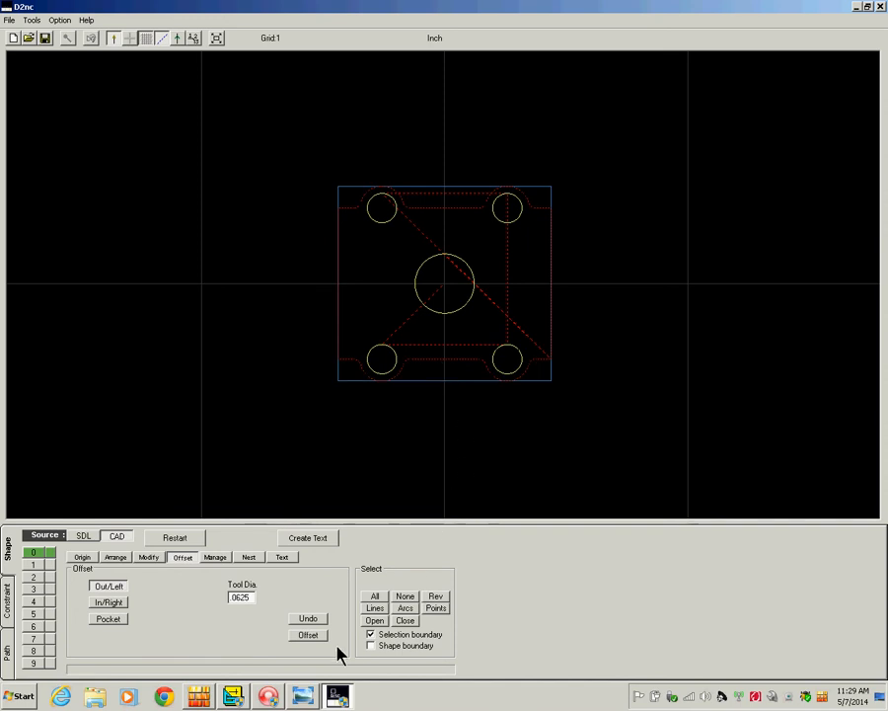
Undo the failed offset, change the tool diameter to .062, and offset the outer outline outward.
click(310, 637)
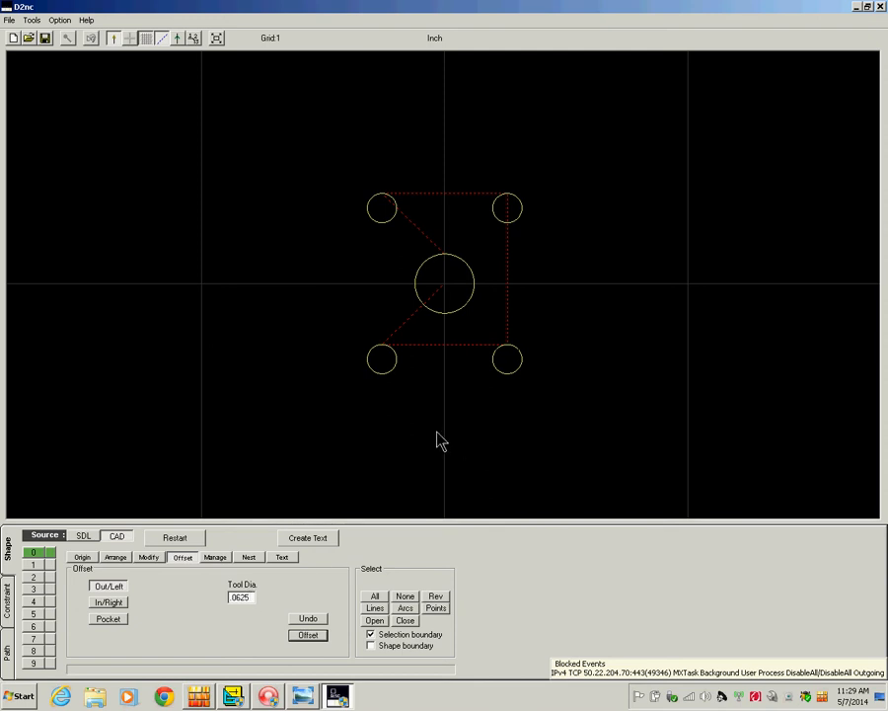
click(310, 617)
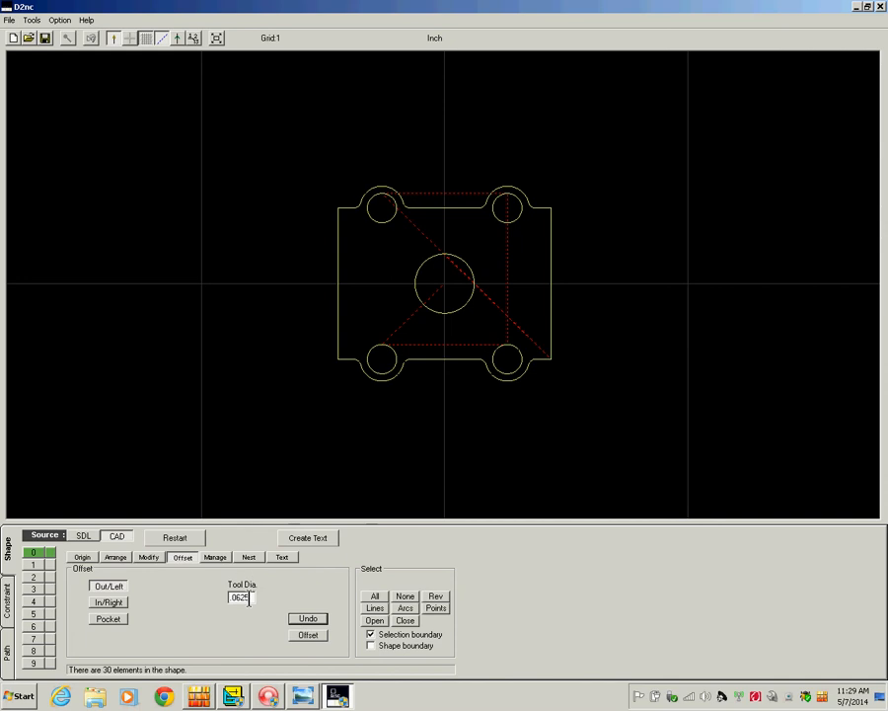
click(249, 599)
key(BackSpace)
click(430, 363)
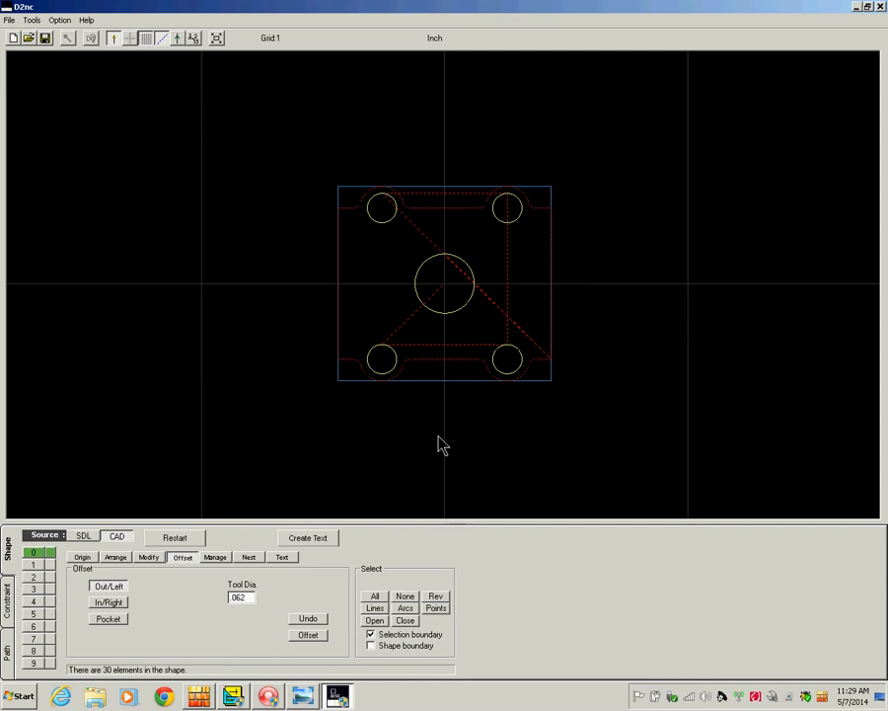
click(308, 635)
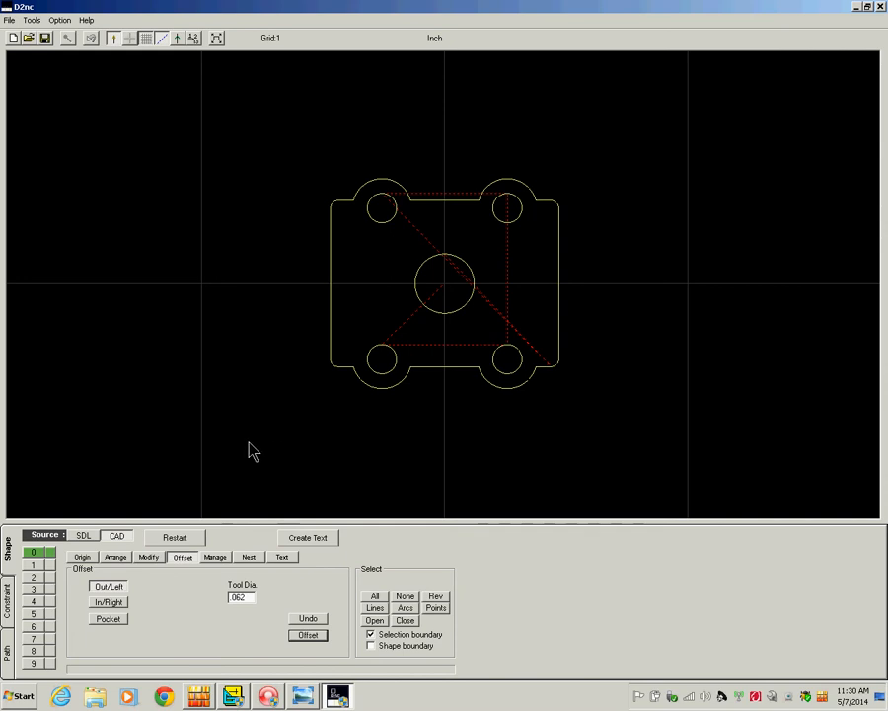
click(375, 225)
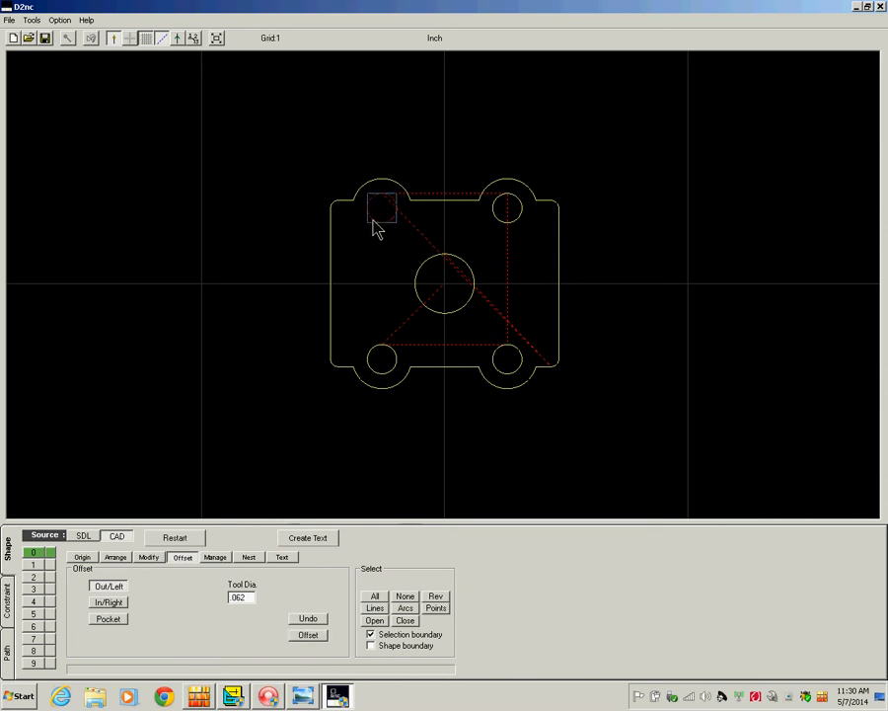
Offset all four corner holes inward (In/Right) for the .062 cutter.
click(501, 226)
click(500, 378)
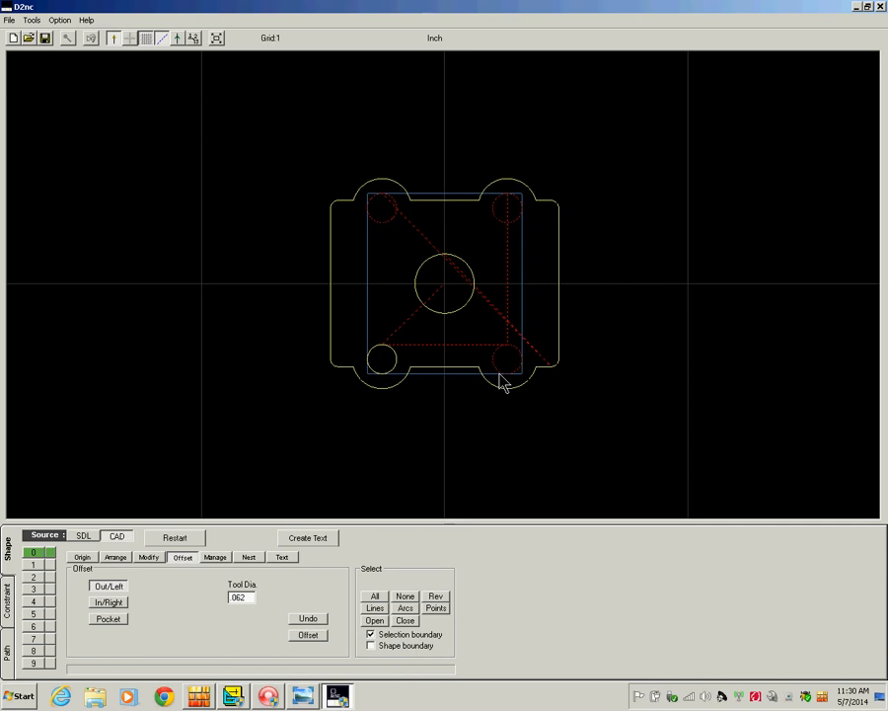
click(384, 376)
click(116, 602)
click(307, 635)
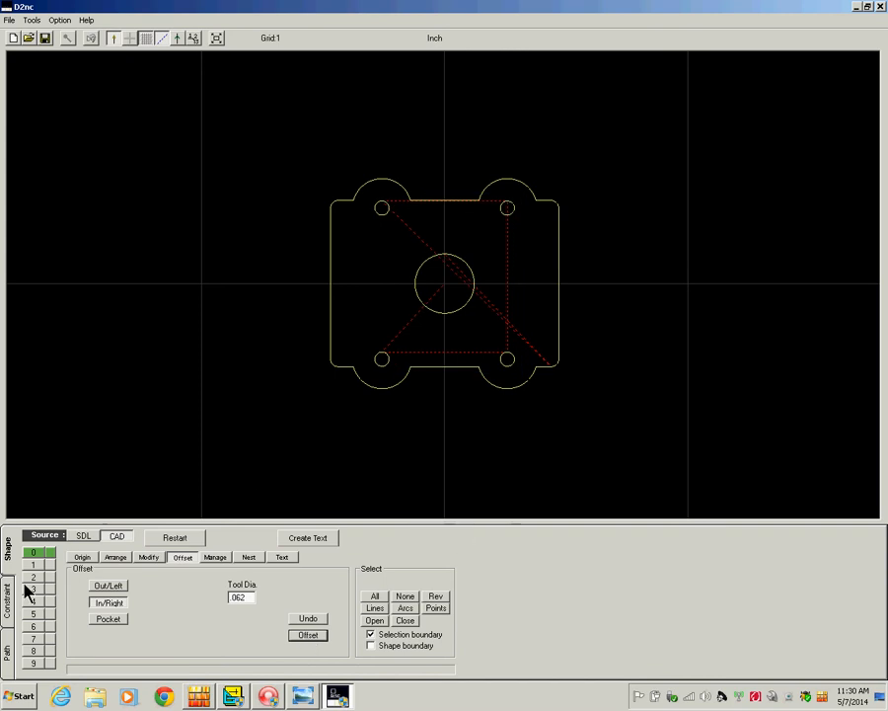
click(8, 654)
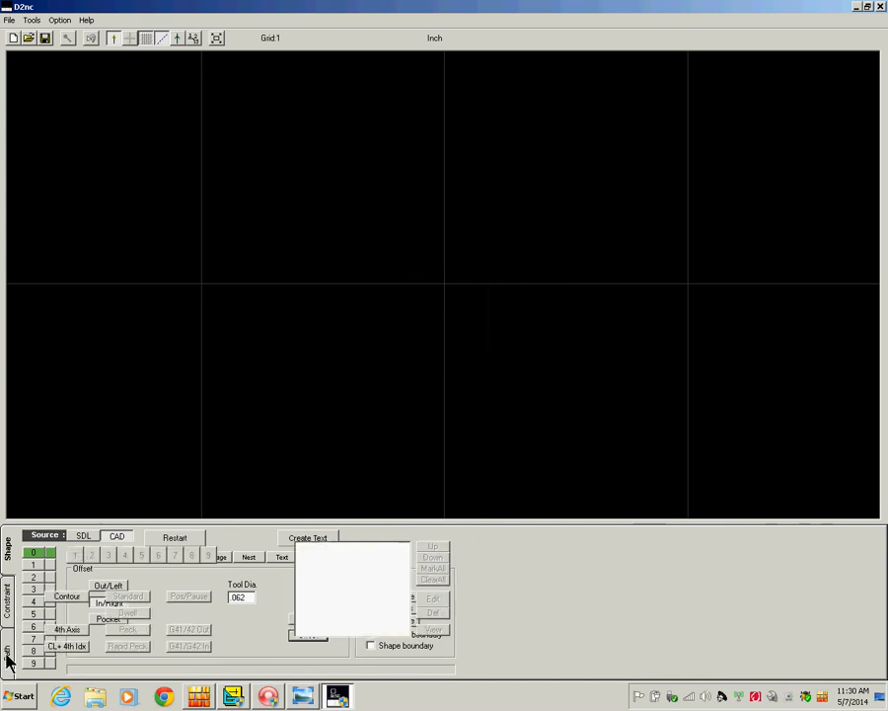
Create a contour operation whose local shape contains only the four corner holes.
click(65, 597)
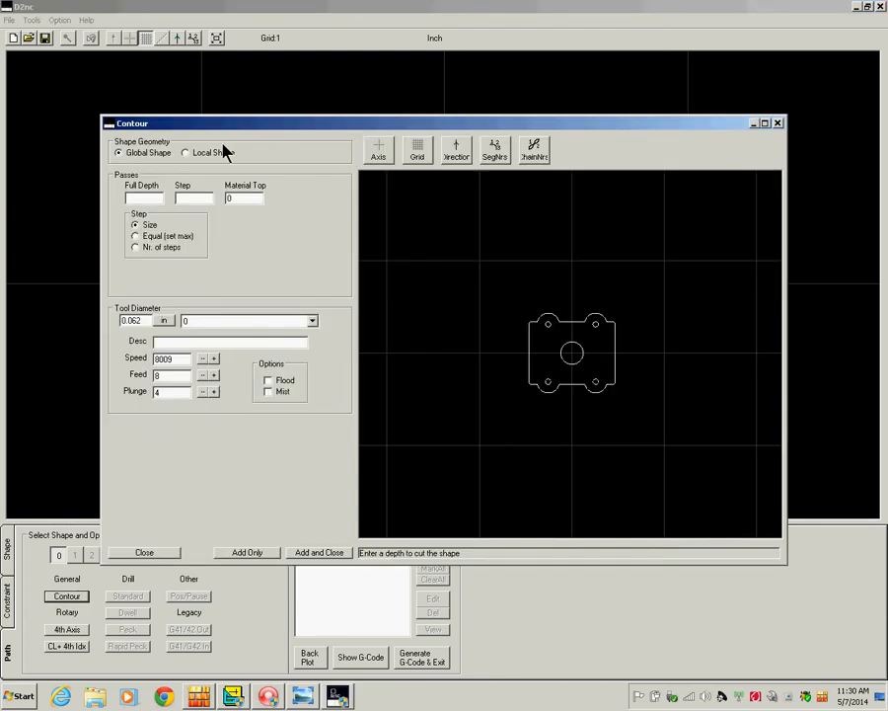
click(221, 155)
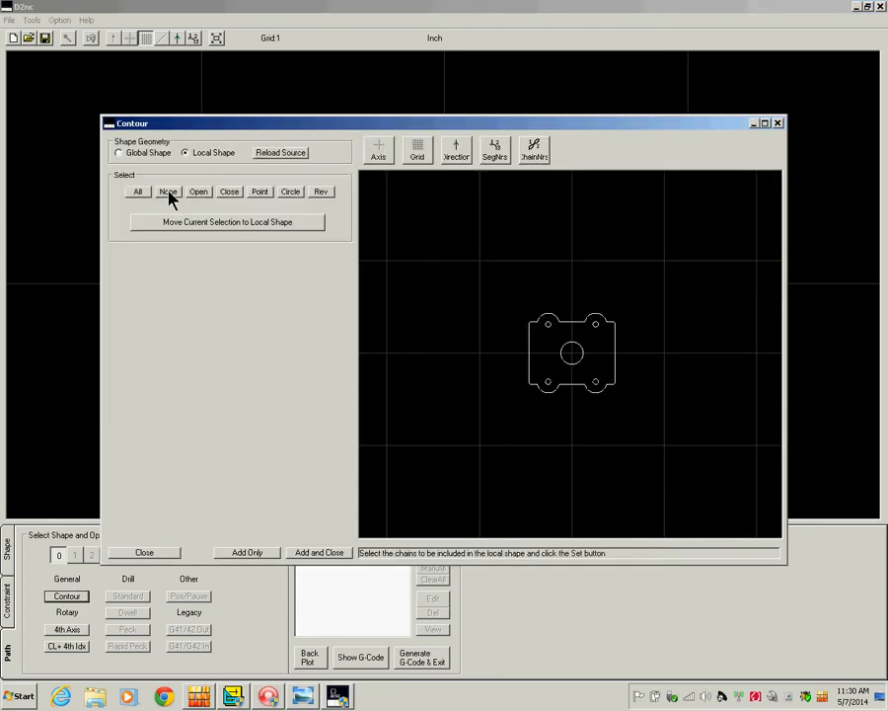
click(169, 193)
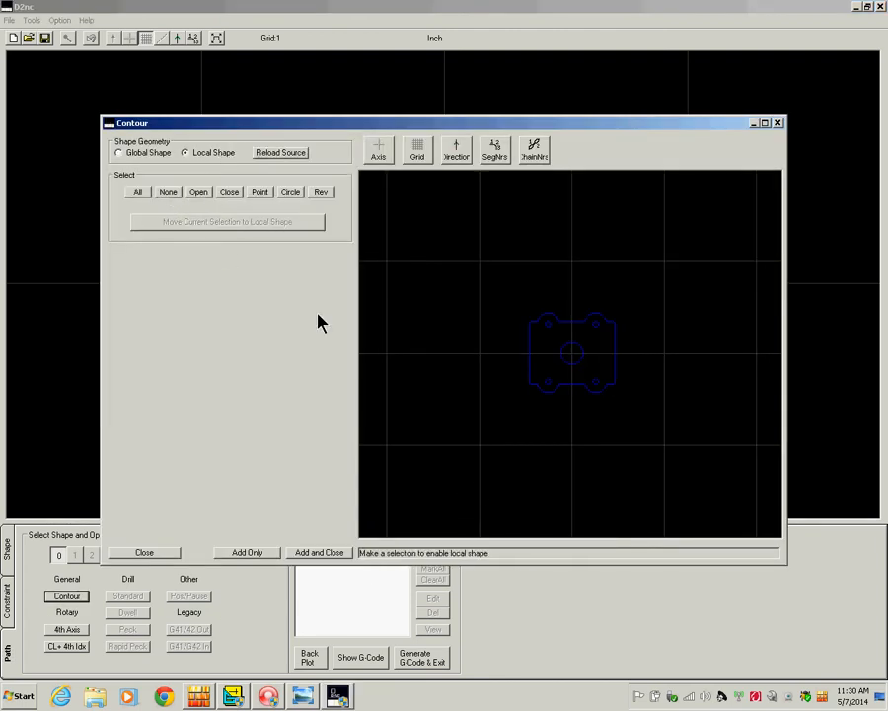
click(550, 330)
click(595, 327)
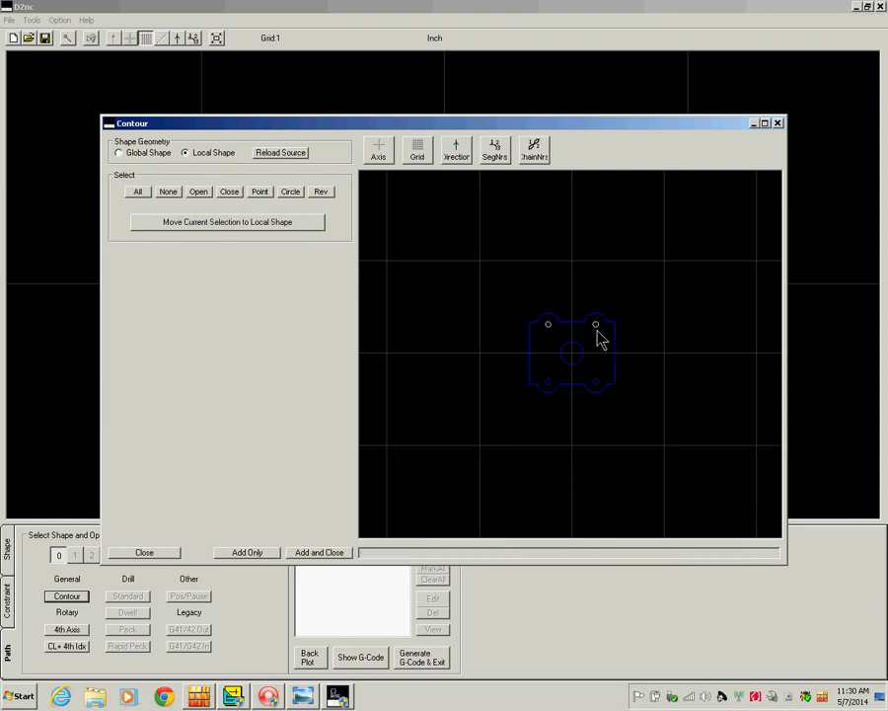
click(595, 383)
click(549, 383)
click(206, 224)
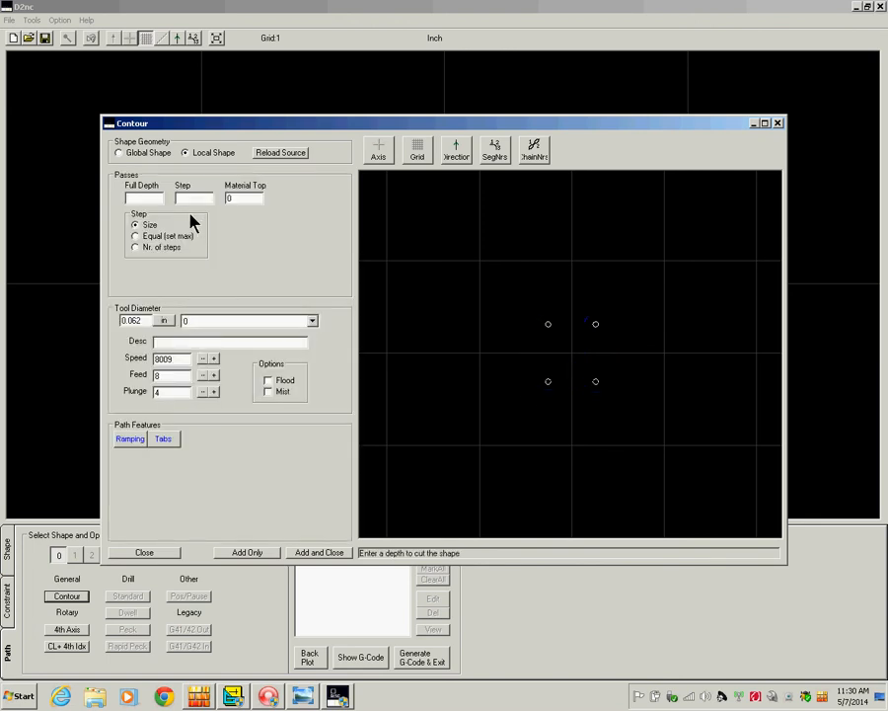
Set the hole contour to a .1 full depth with a .01 step per pass.
text(.1)
click(183, 198)
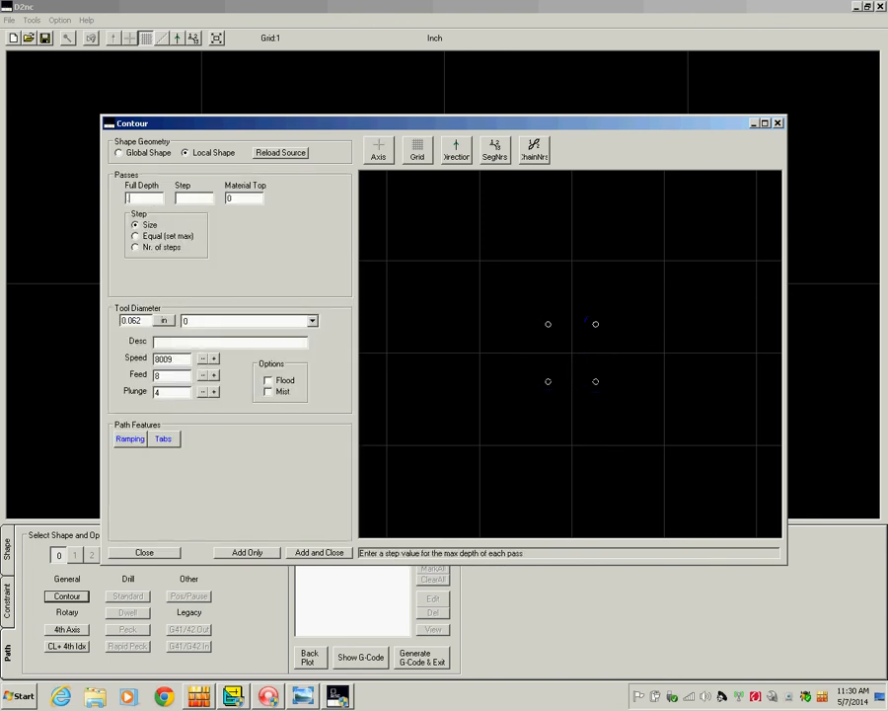
click(192, 198)
text(.01)
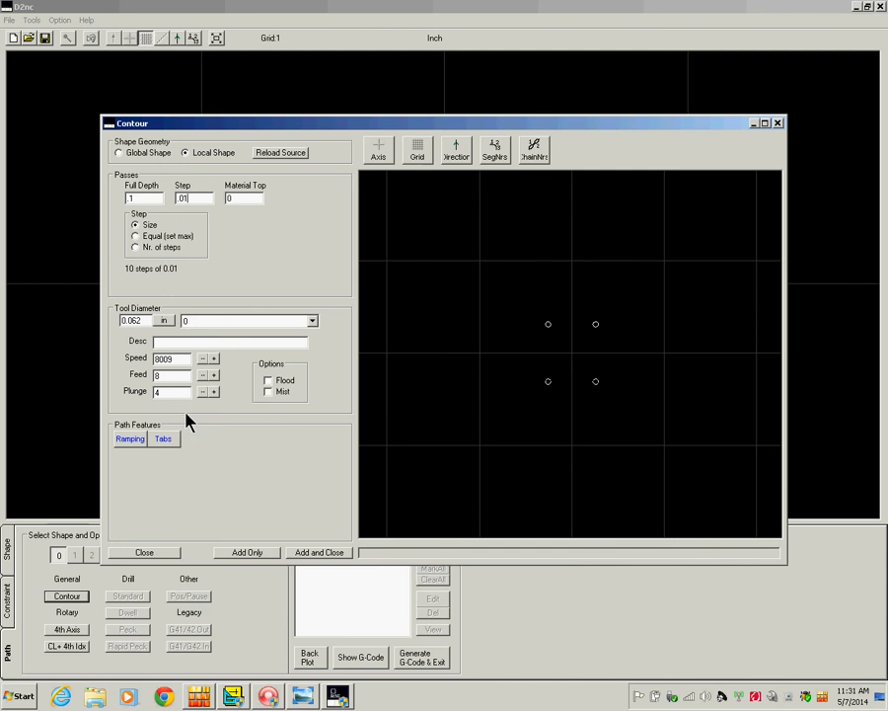
Enable ramping for the hole pass and set the ramp distance to 18.
click(128, 440)
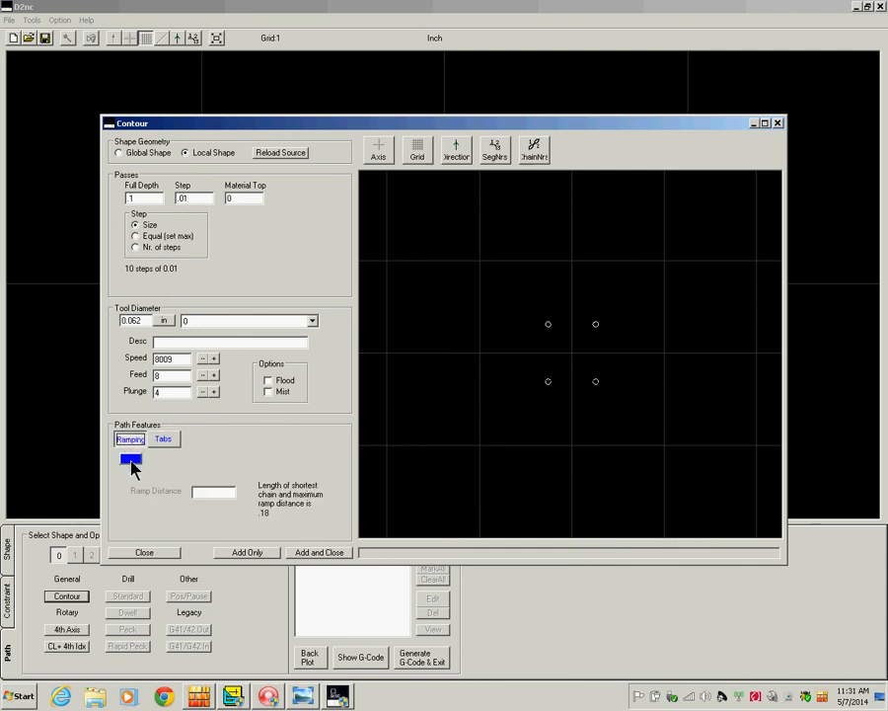
click(131, 459)
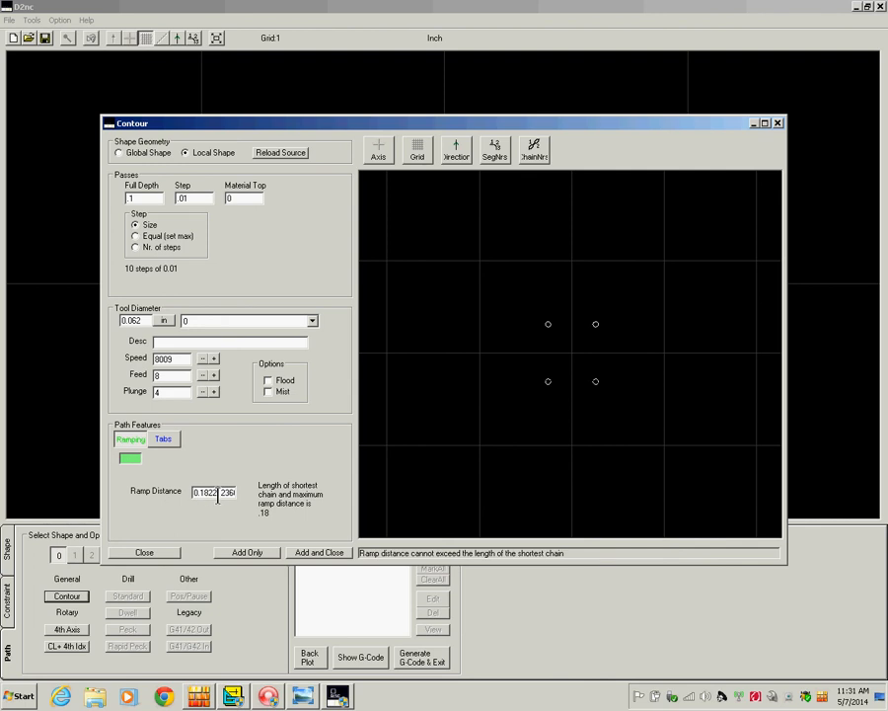
drag(210, 493, 277, 504)
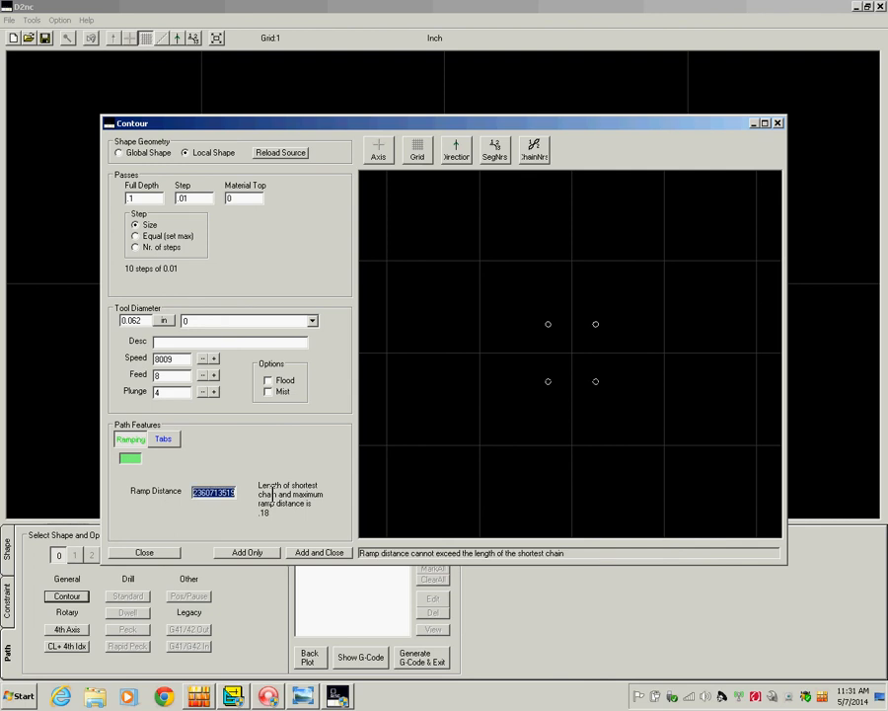
text(18)
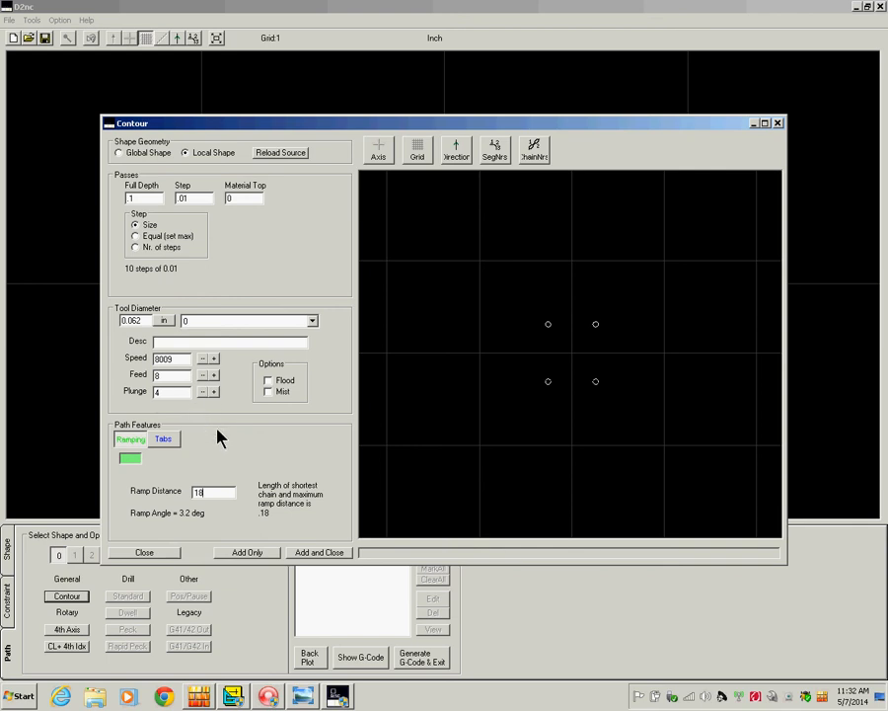
Queue the hole pass and start a new contour limited to the plate's outer outline.
click(313, 555)
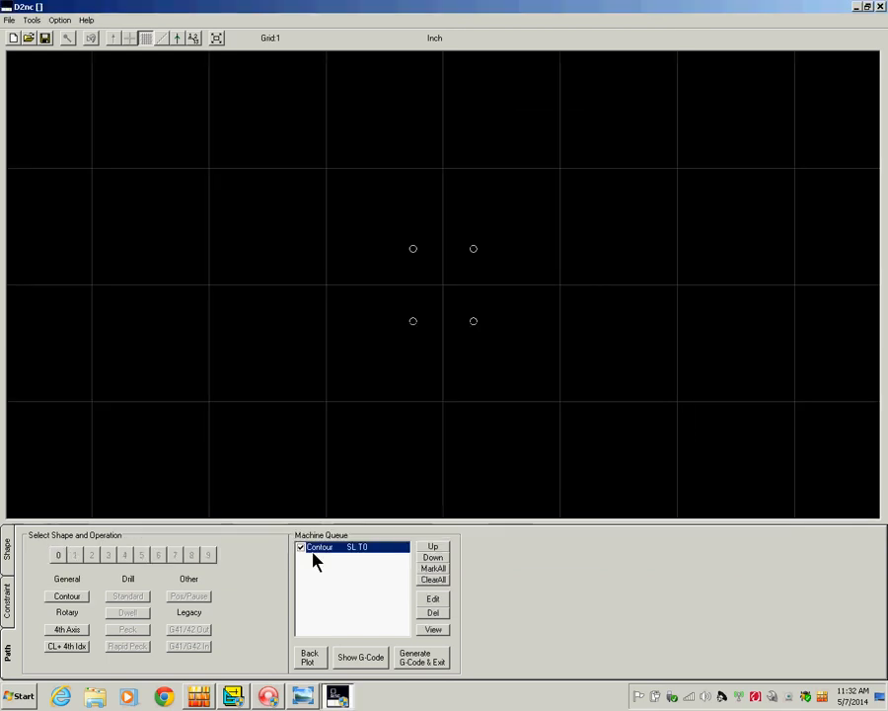
click(66, 596)
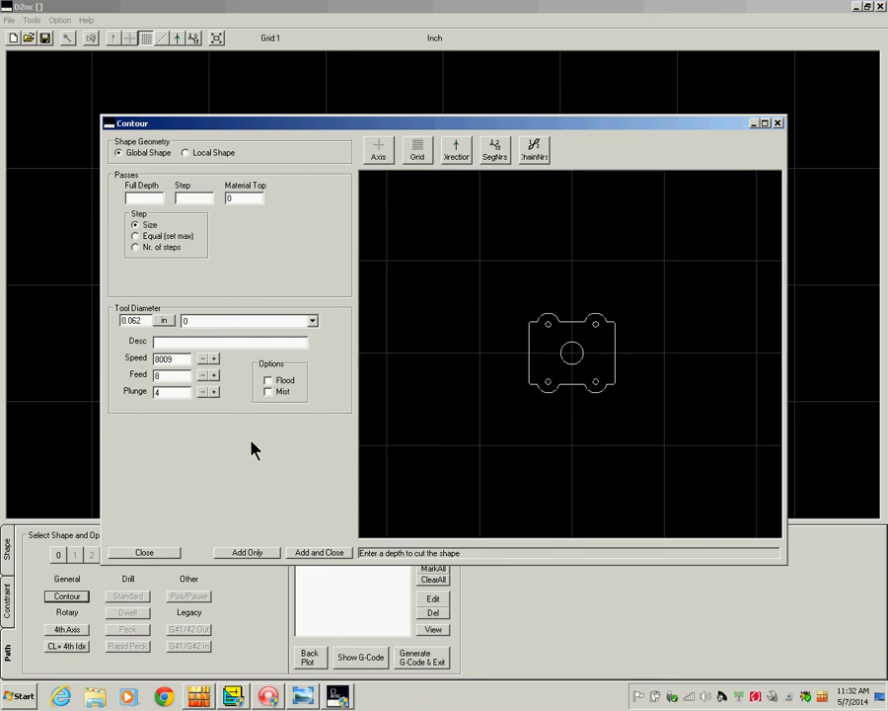
click(197, 153)
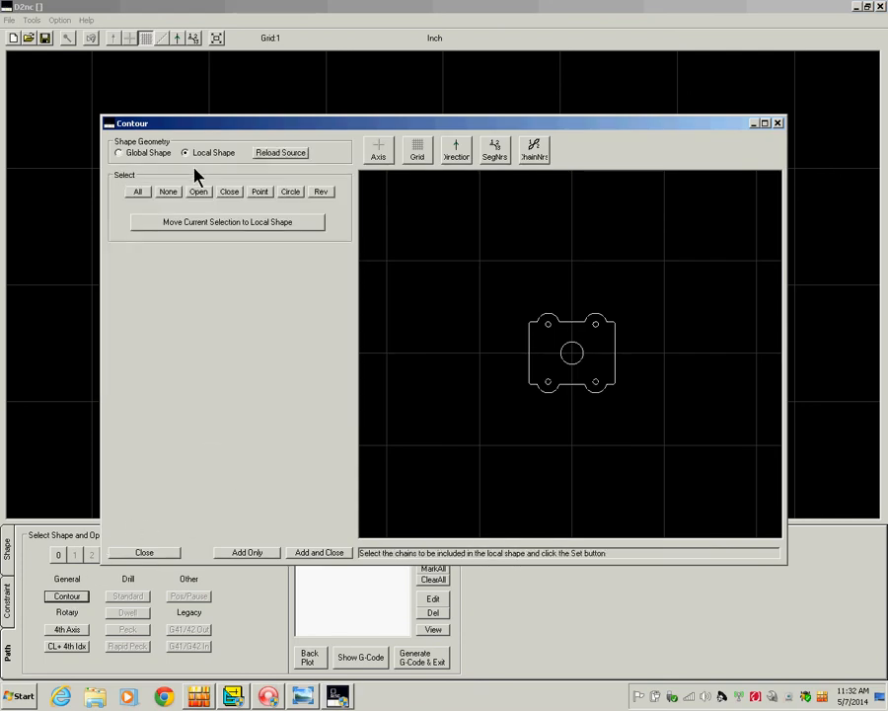
click(169, 192)
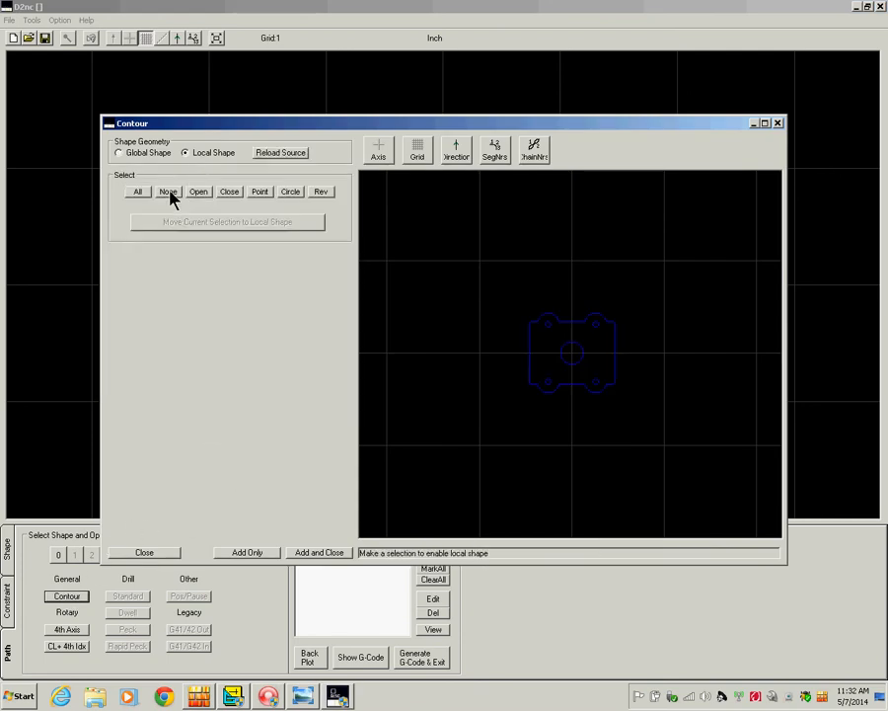
click(578, 390)
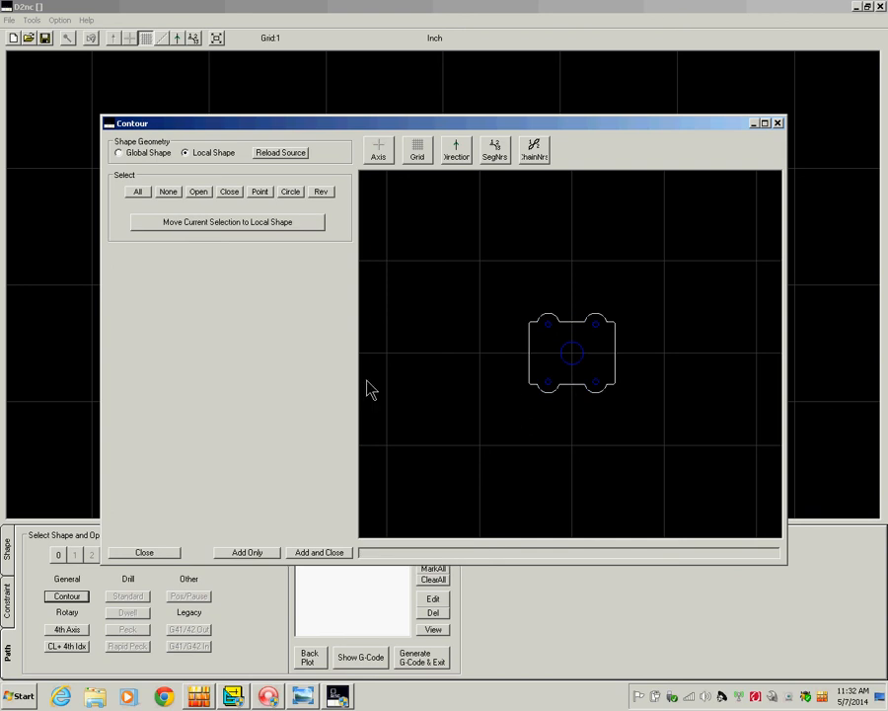
click(177, 222)
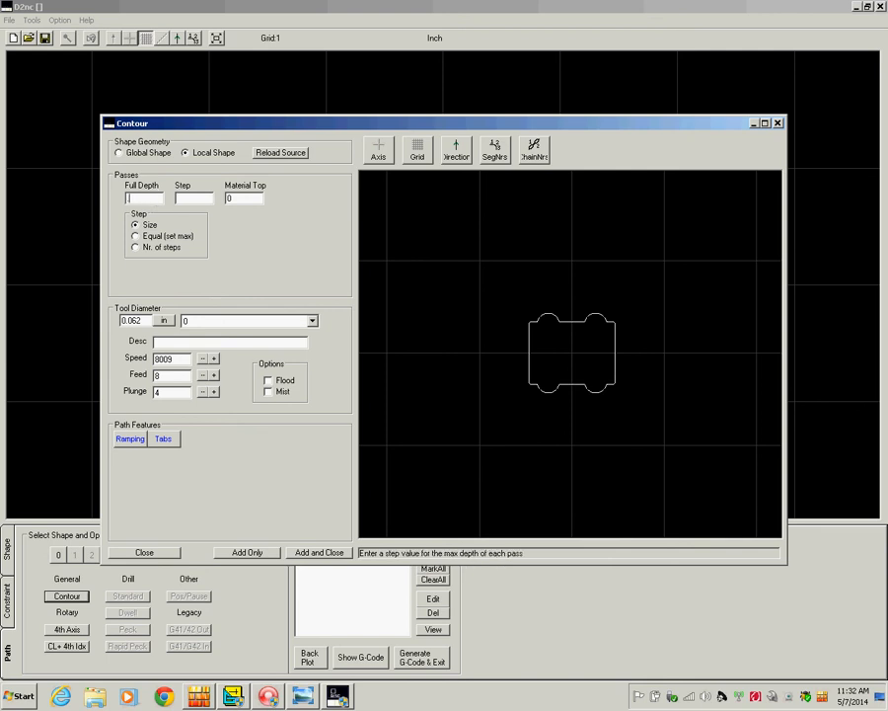
Set the outline pass to a .230 full depth with a .02 step per pass.
text(.230)
click(193, 201)
text(.0)
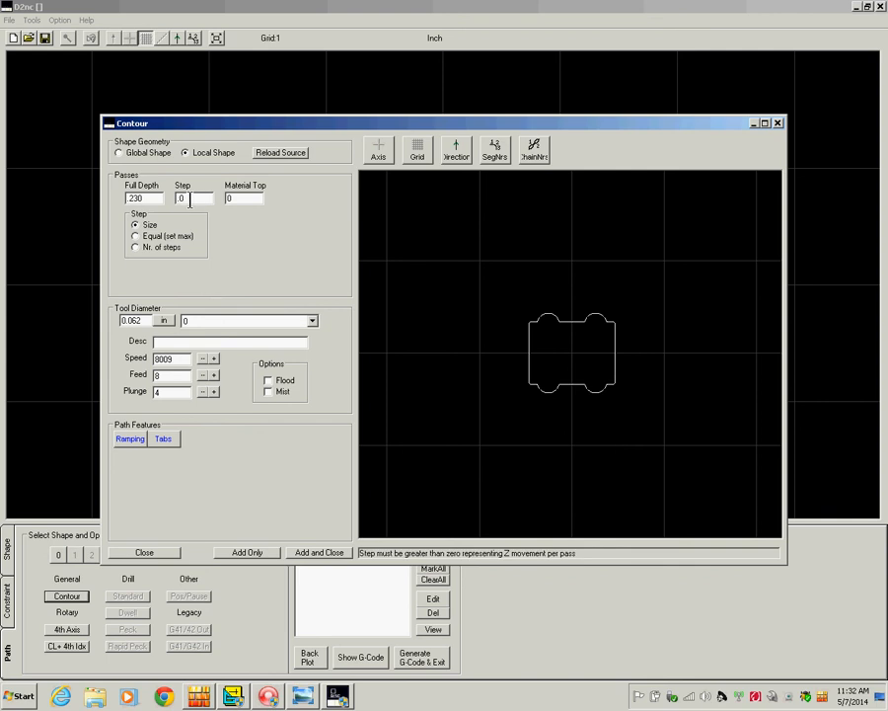
text(2)
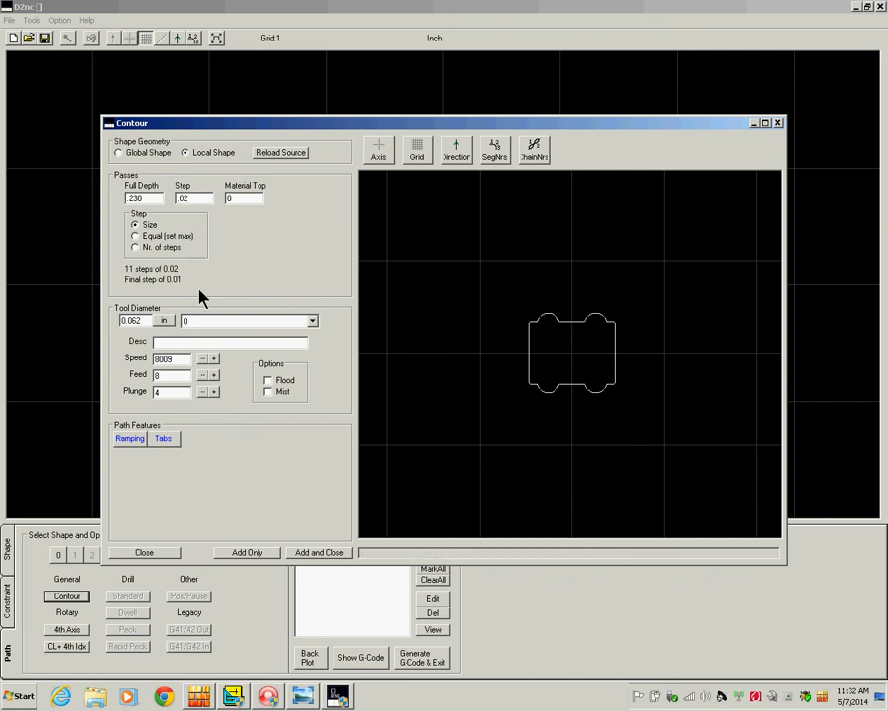
Enable ramping with a ramp distance of 1 and add the outline pass to the queue.
click(132, 439)
click(130, 460)
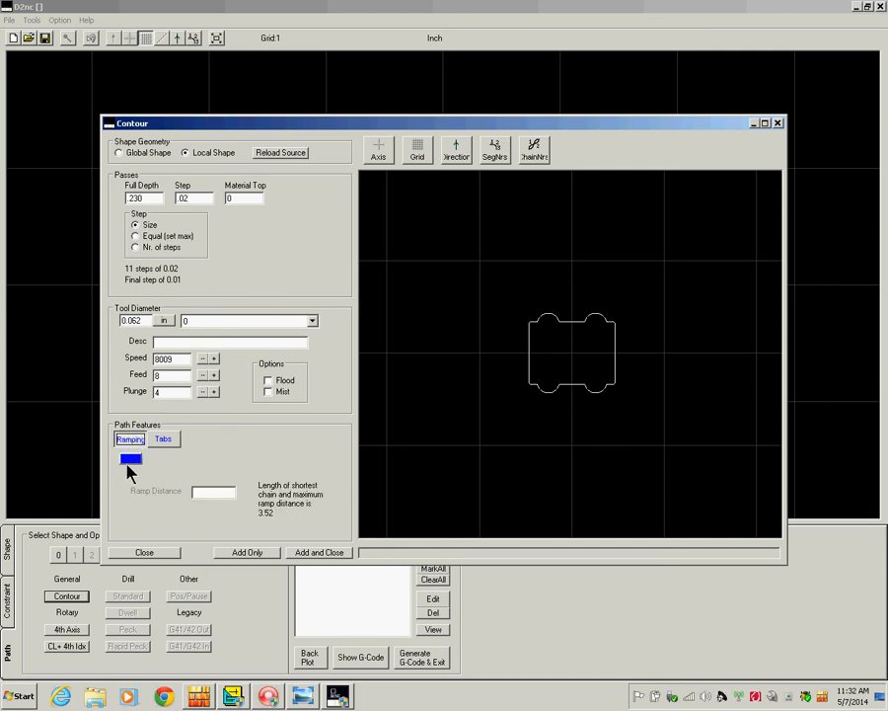
click(131, 460)
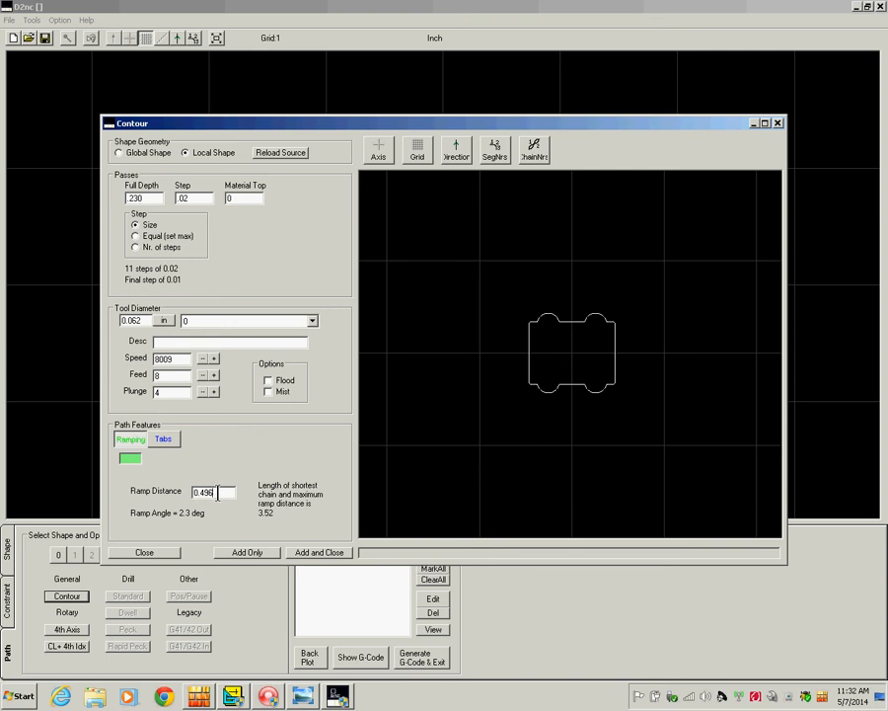
drag(218, 494, 155, 503)
text(1)
click(308, 556)
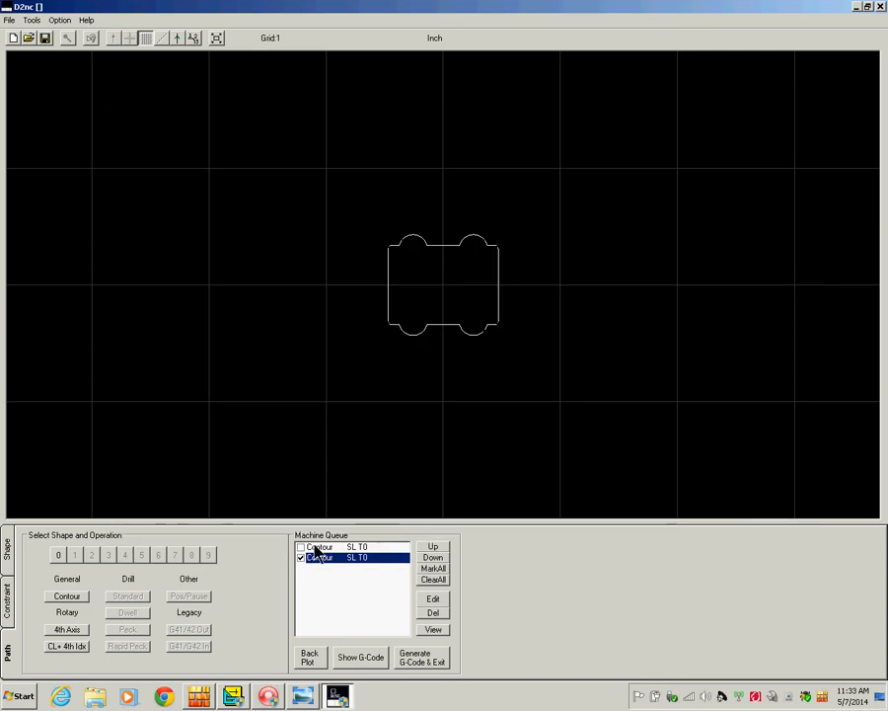
Include the hole contour pass in the queue and generate the G-code, exiting D2nc.
click(301, 547)
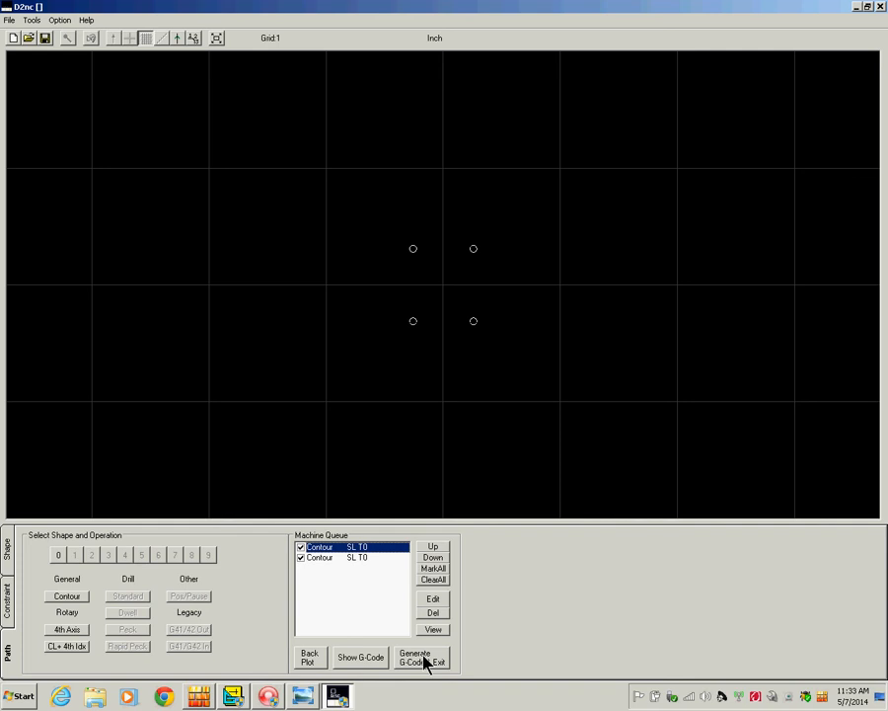
click(425, 658)
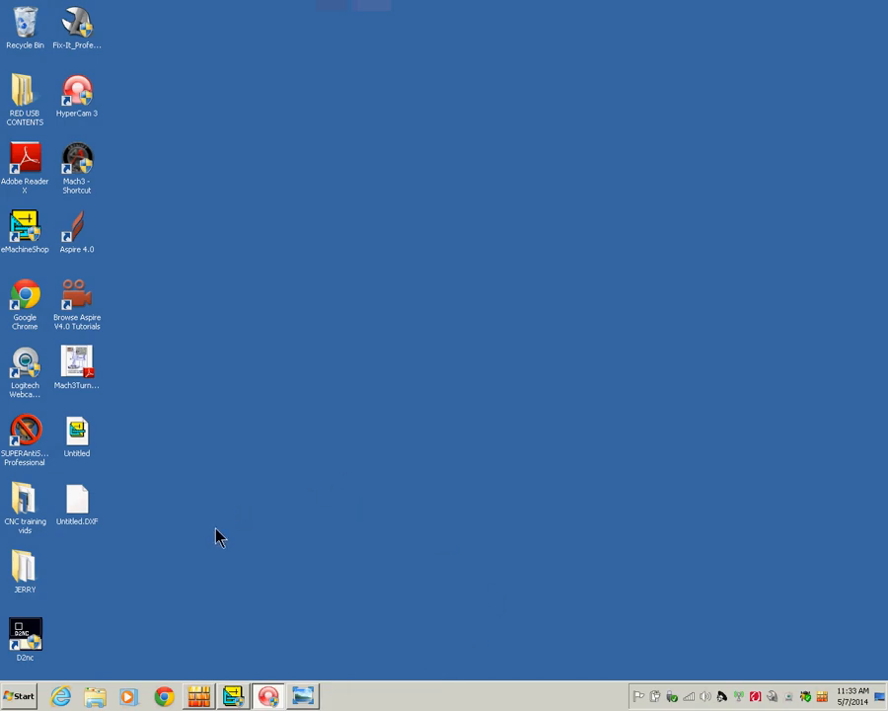
Launch Mach3 with the ZX45Mill profile and dismiss both defective plugin warnings.
double_click(77, 161)
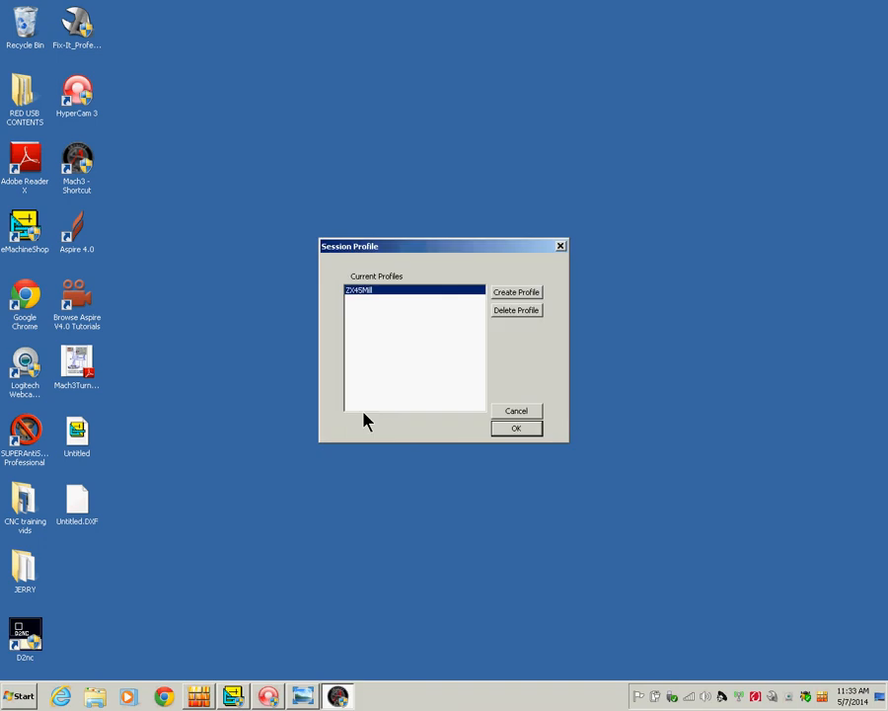
click(515, 425)
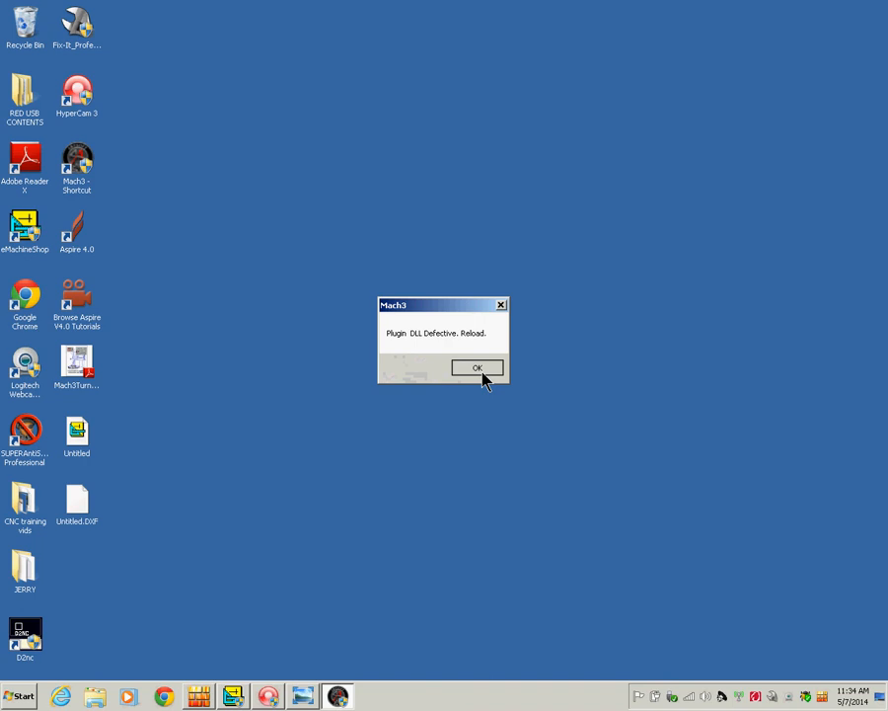
click(481, 369)
click(509, 371)
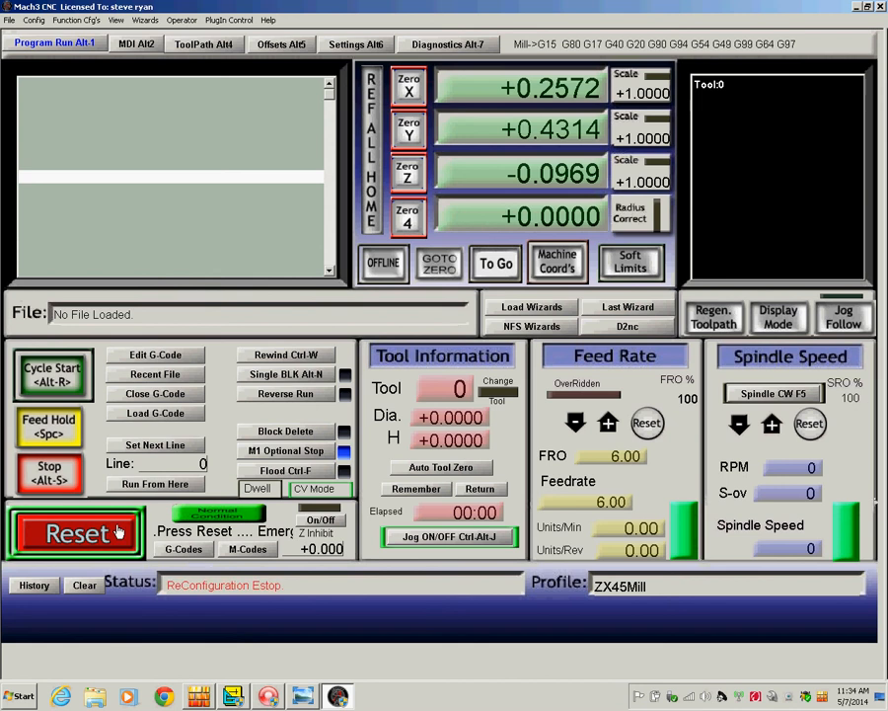
Reset the emergency stop and load the D2nc.tap program from the GCode folder.
click(120, 531)
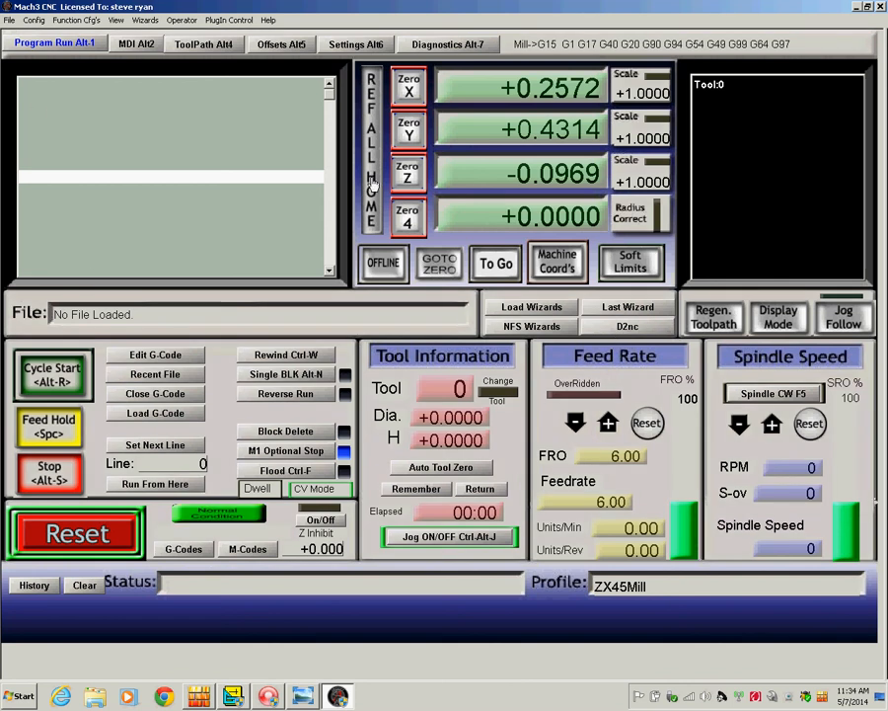
click(145, 414)
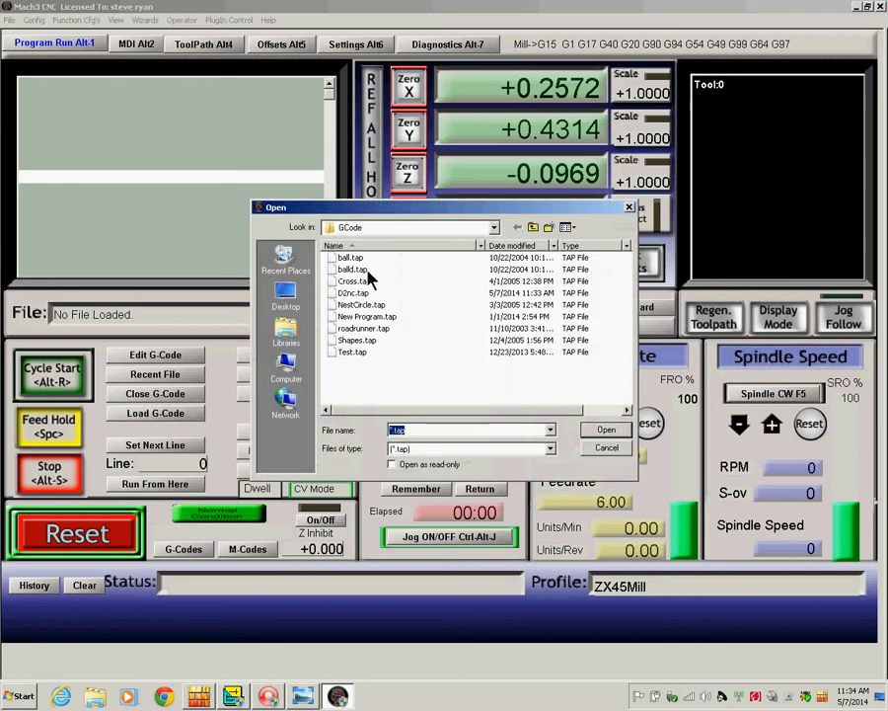
click(355, 293)
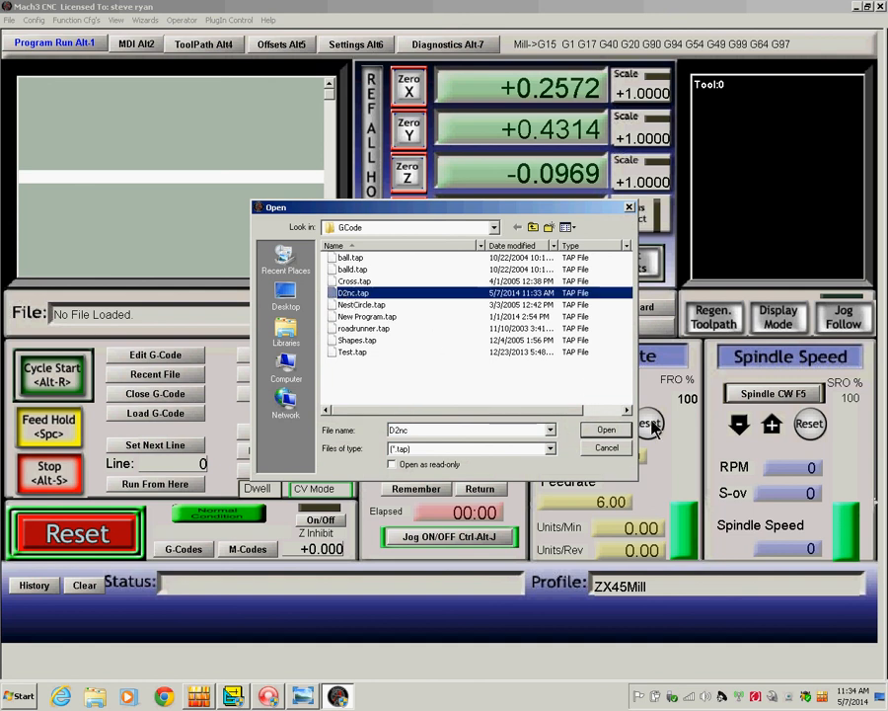
click(606, 430)
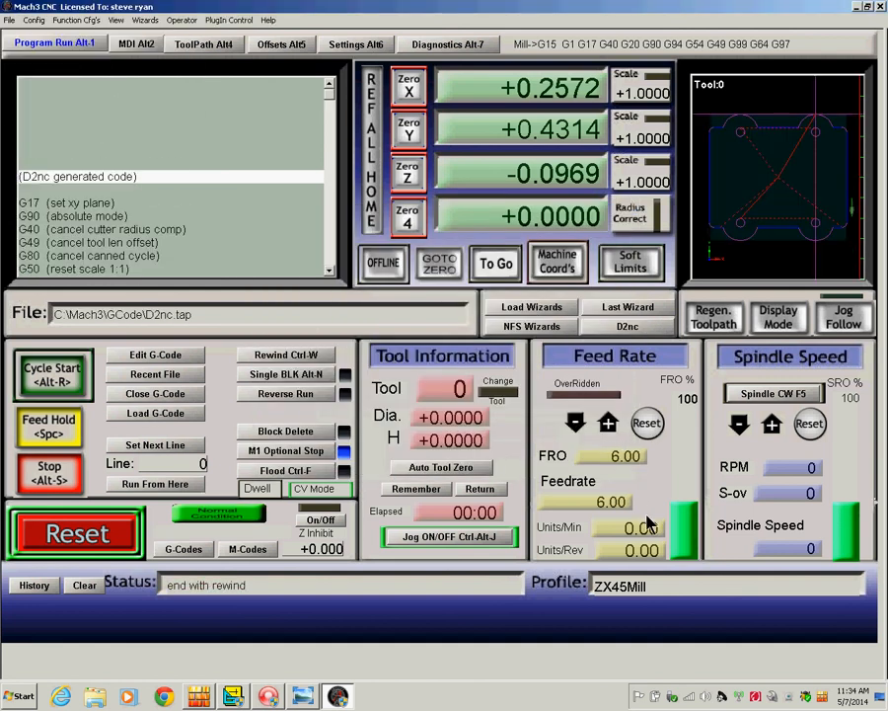
Tilt the Program Run toolpath preview of the coupling into 3-D perspective.
drag(777, 259, 801, 253)
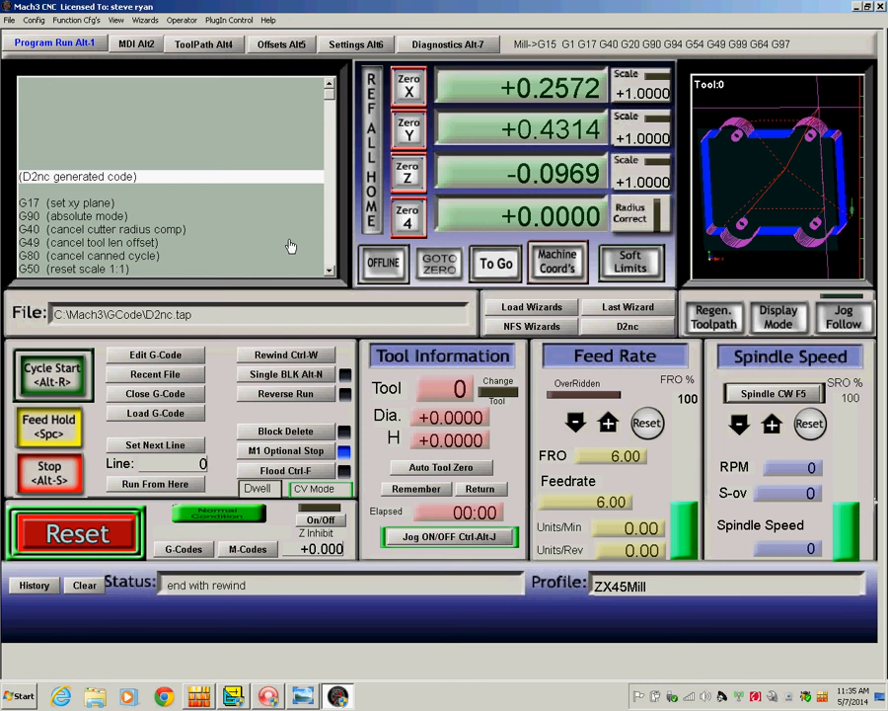
Switch to the ToolPath Alt4 screen and rotate the coupling toolpath into 3-D.
click(197, 43)
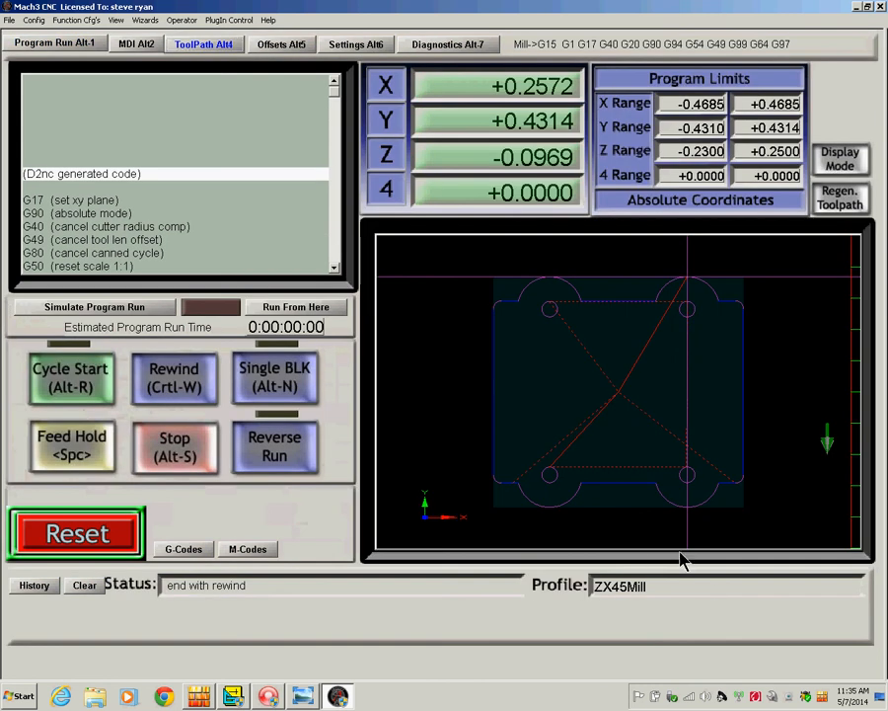
drag(663, 544, 658, 518)
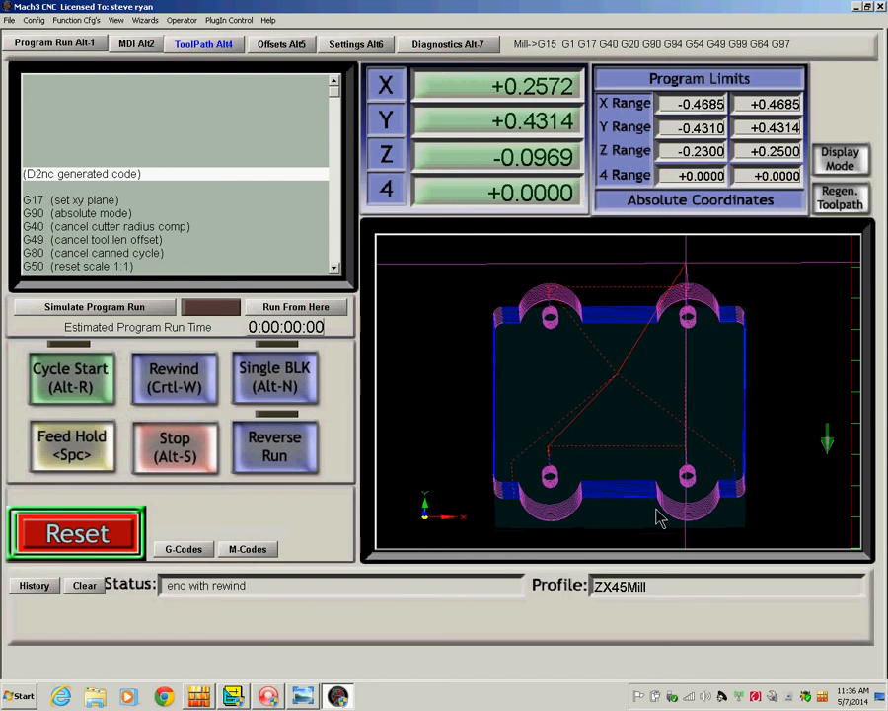